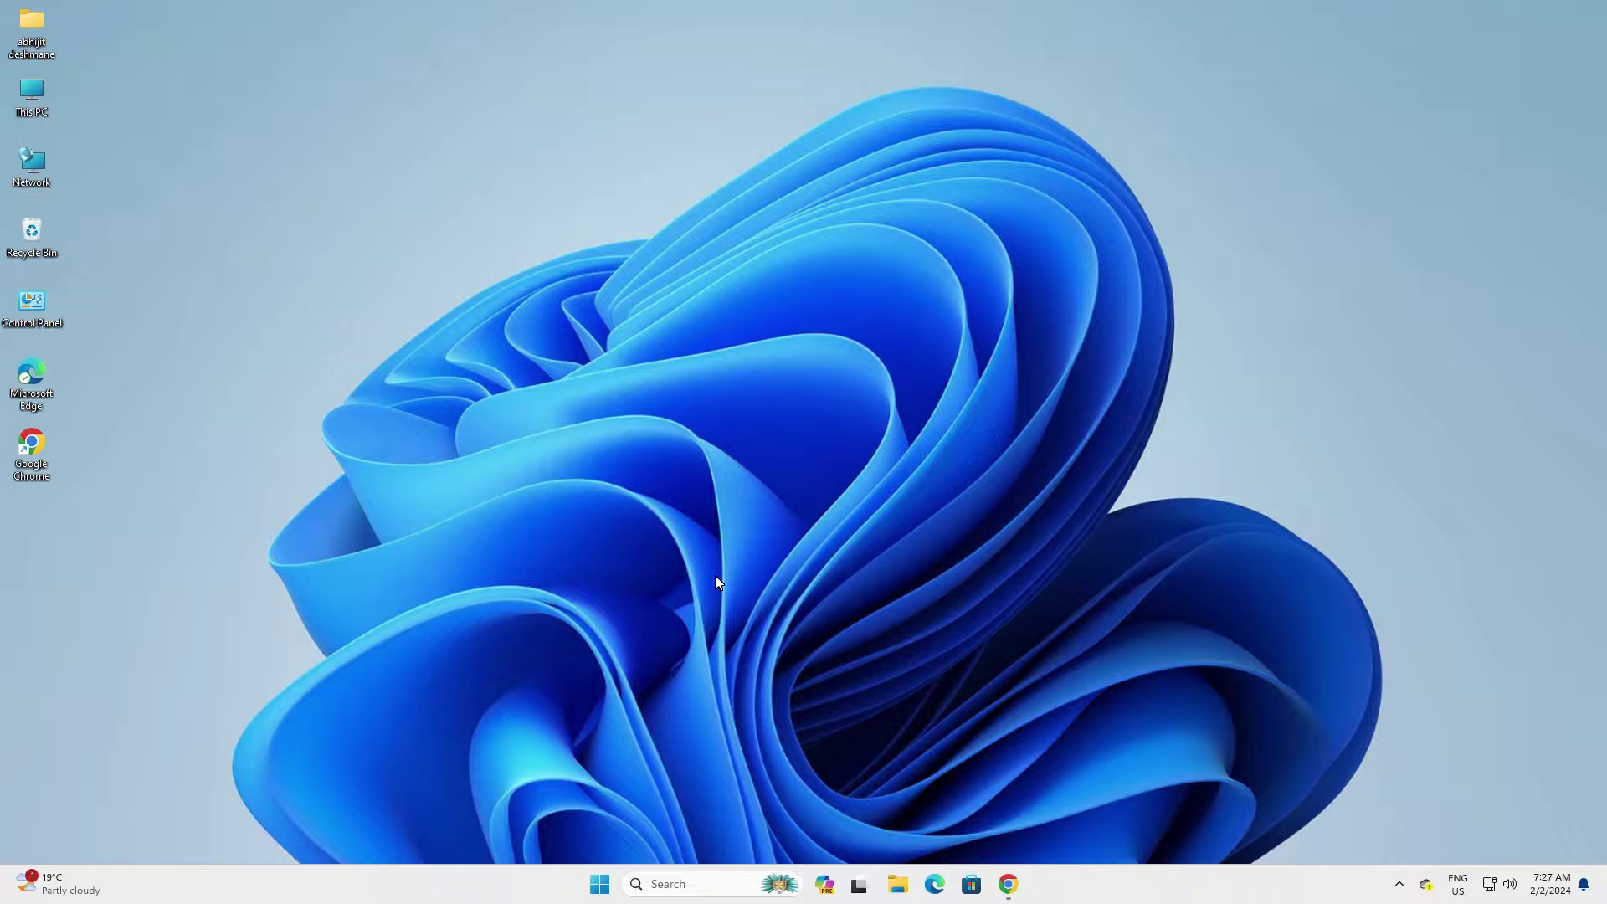
- Open Chrome and open the first Epson L360 search result in a new tab
left_click(1011, 885)
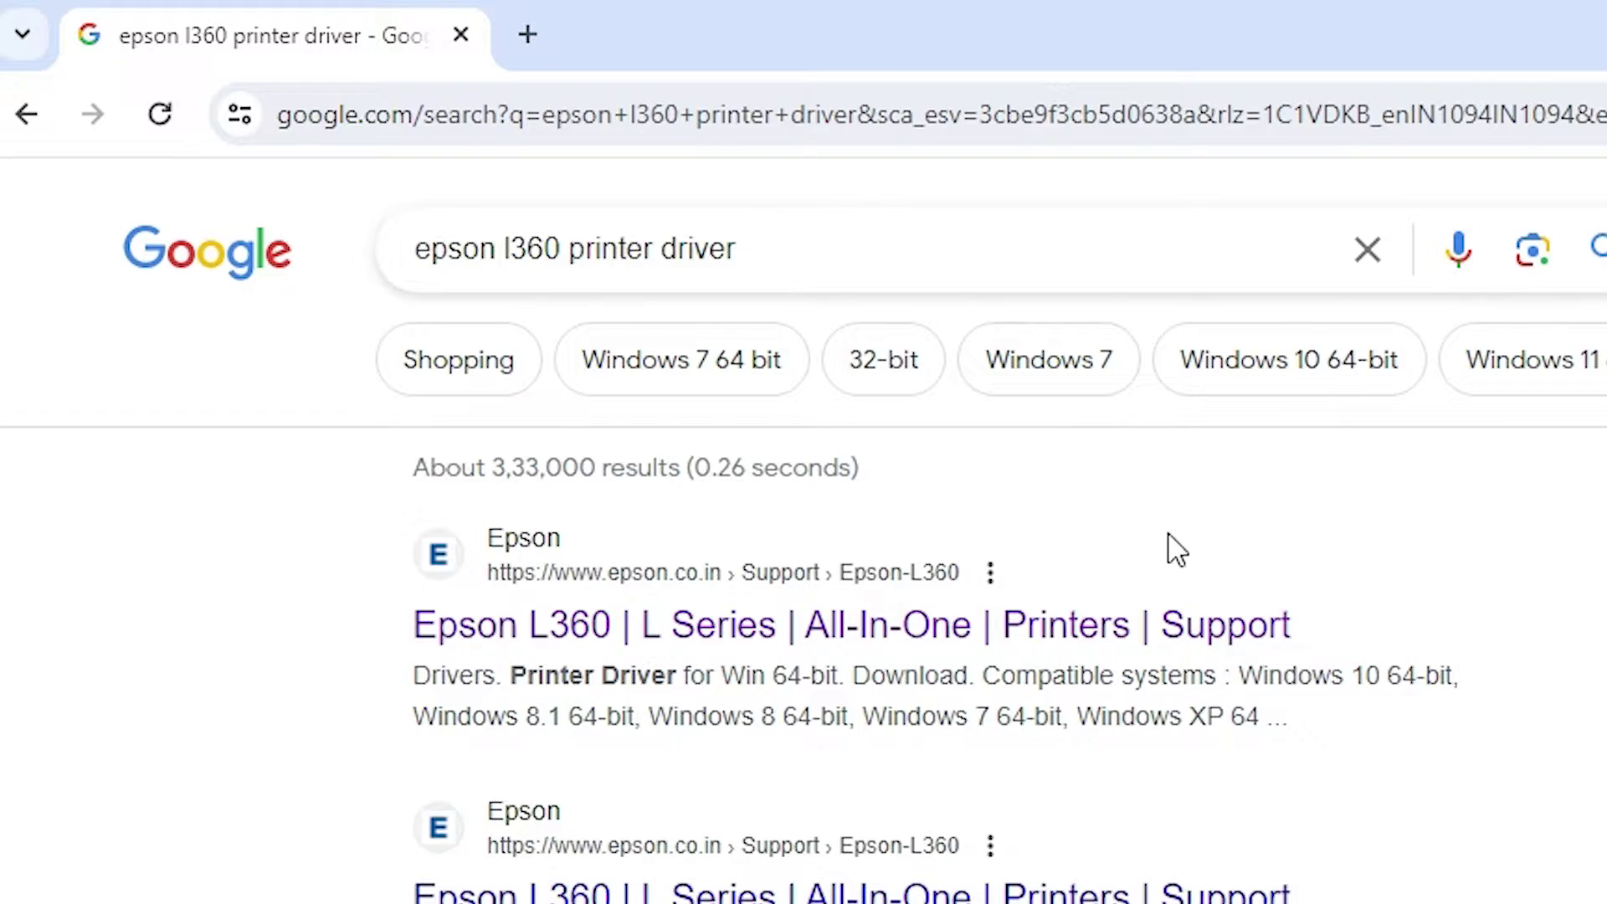
right_click(680, 626)
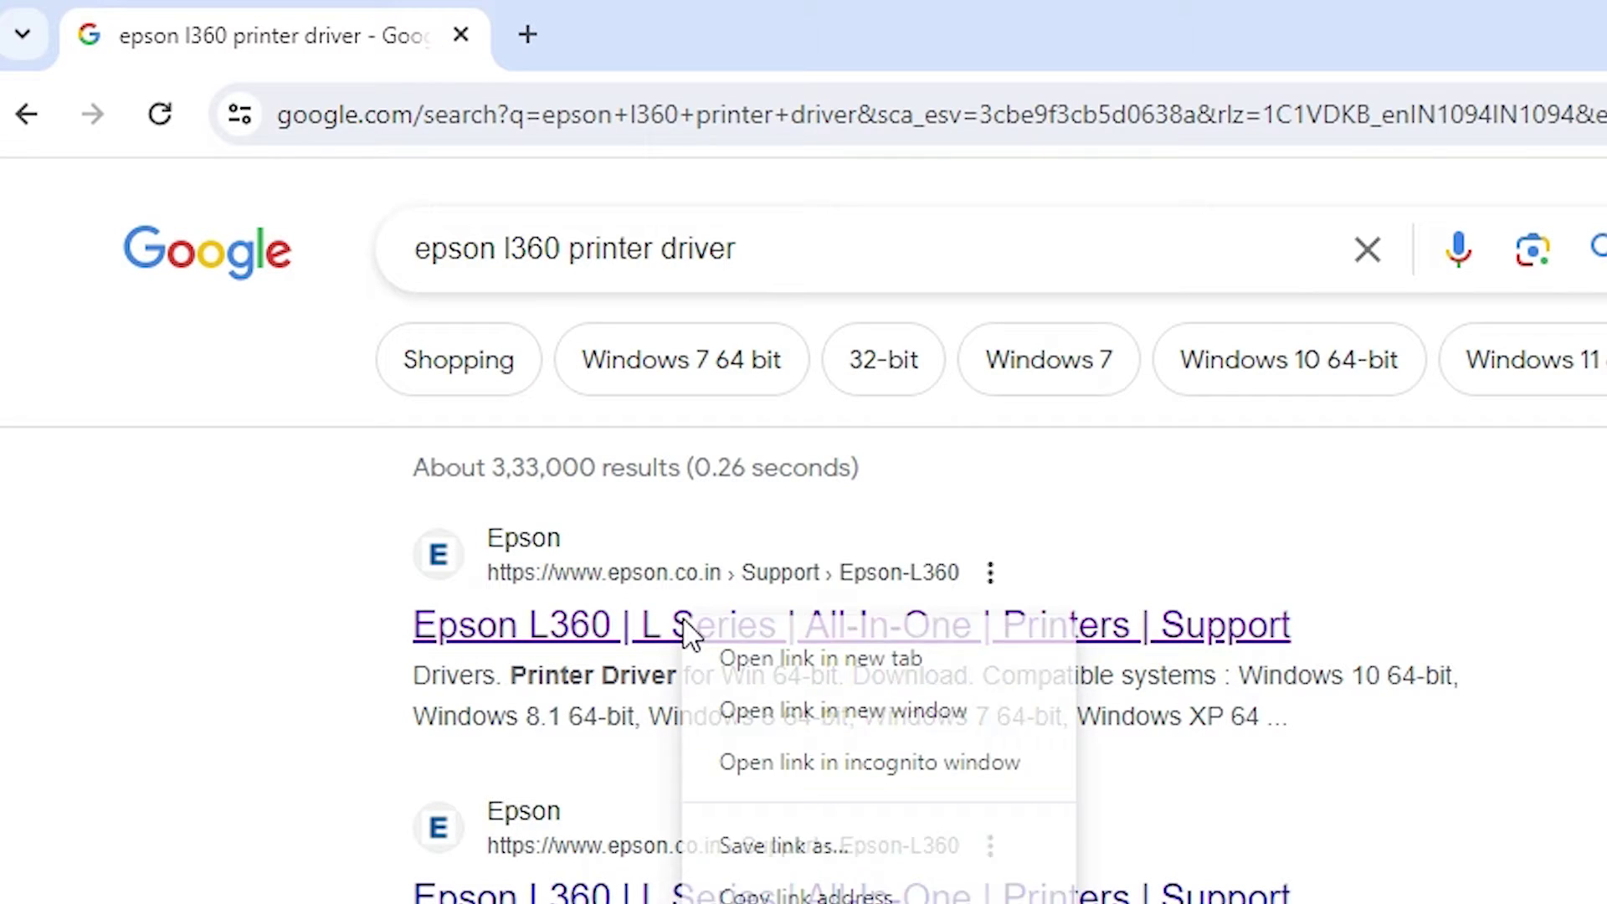
left_click(798, 658)
- On the Epson L360 support page, apply Windows 10 64-bit and expand the Drivers section
left_click(330, 14)
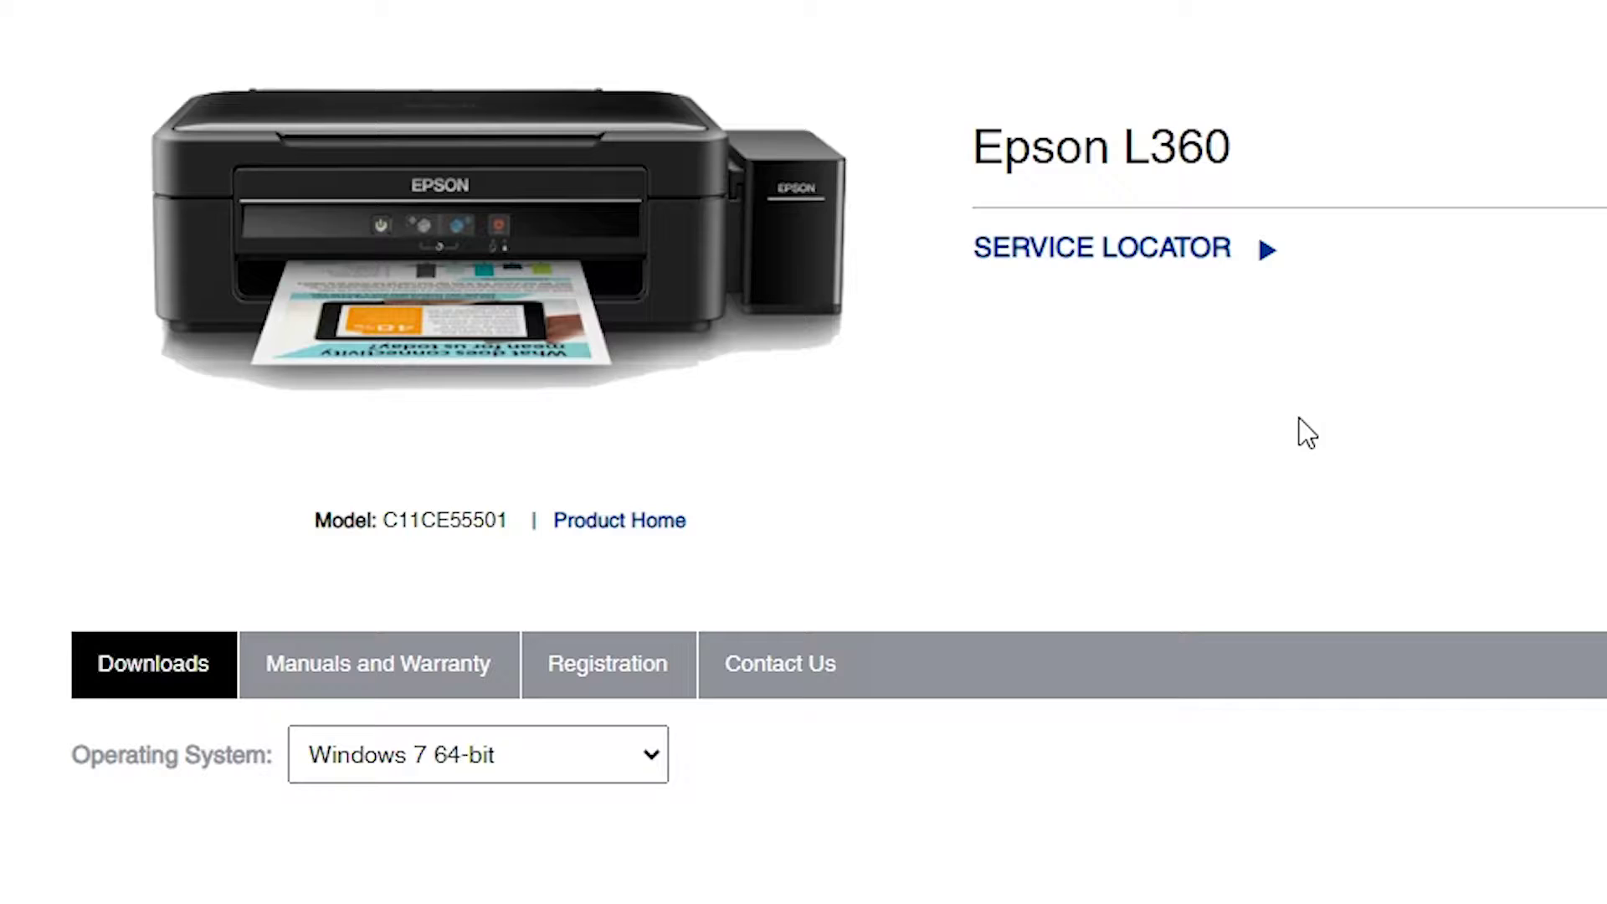
scroll(1300, 418, "down", 4)
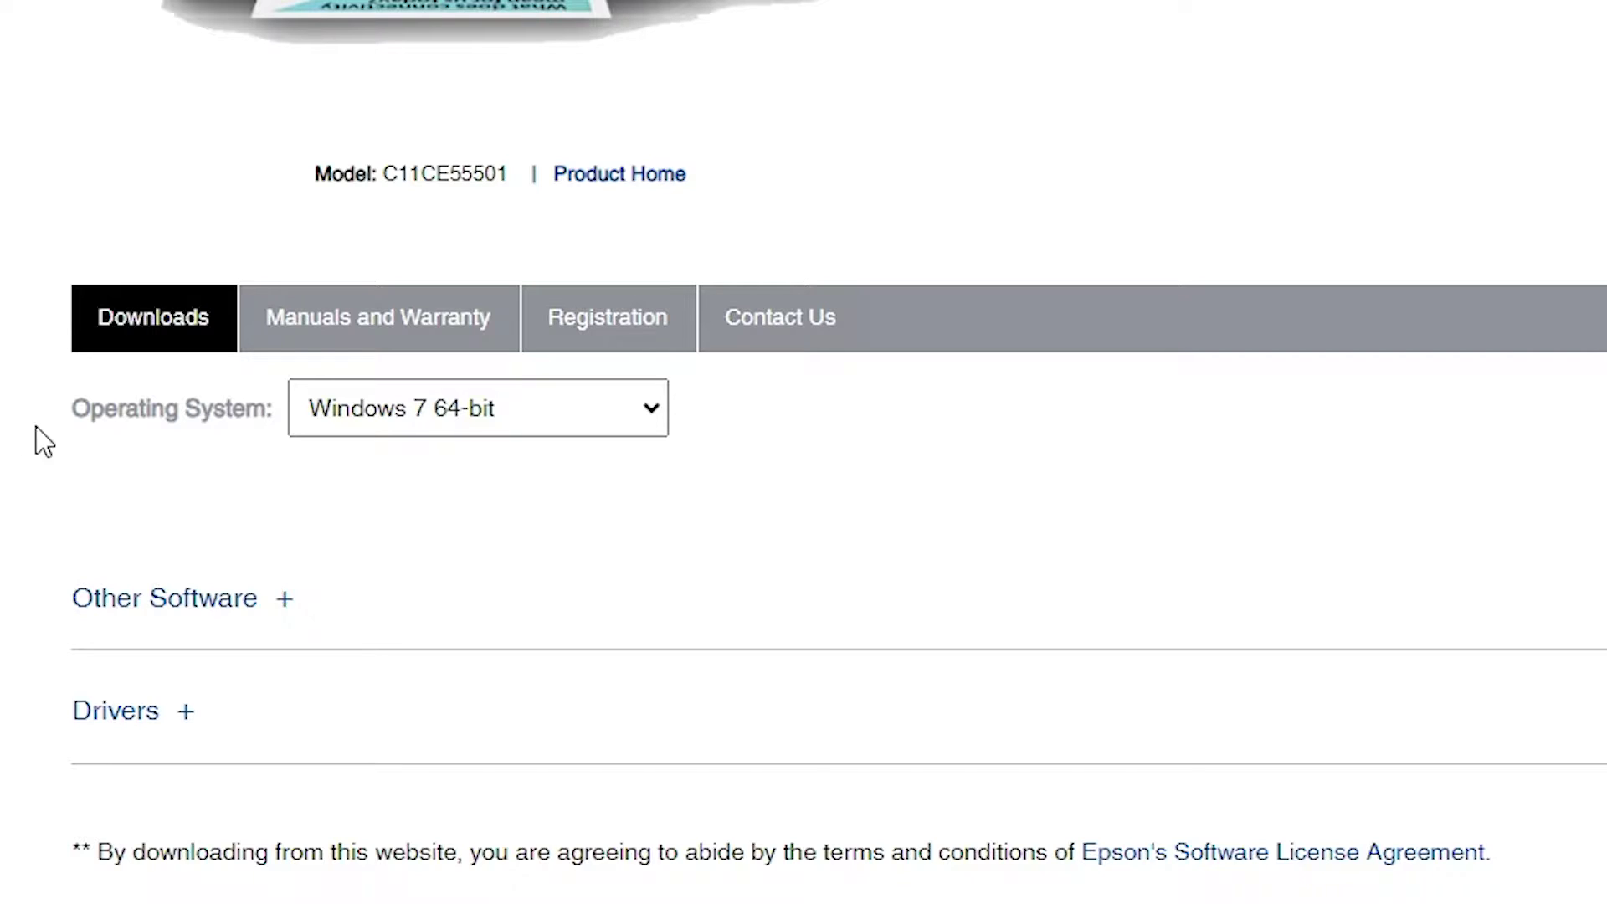
left_click(559, 421)
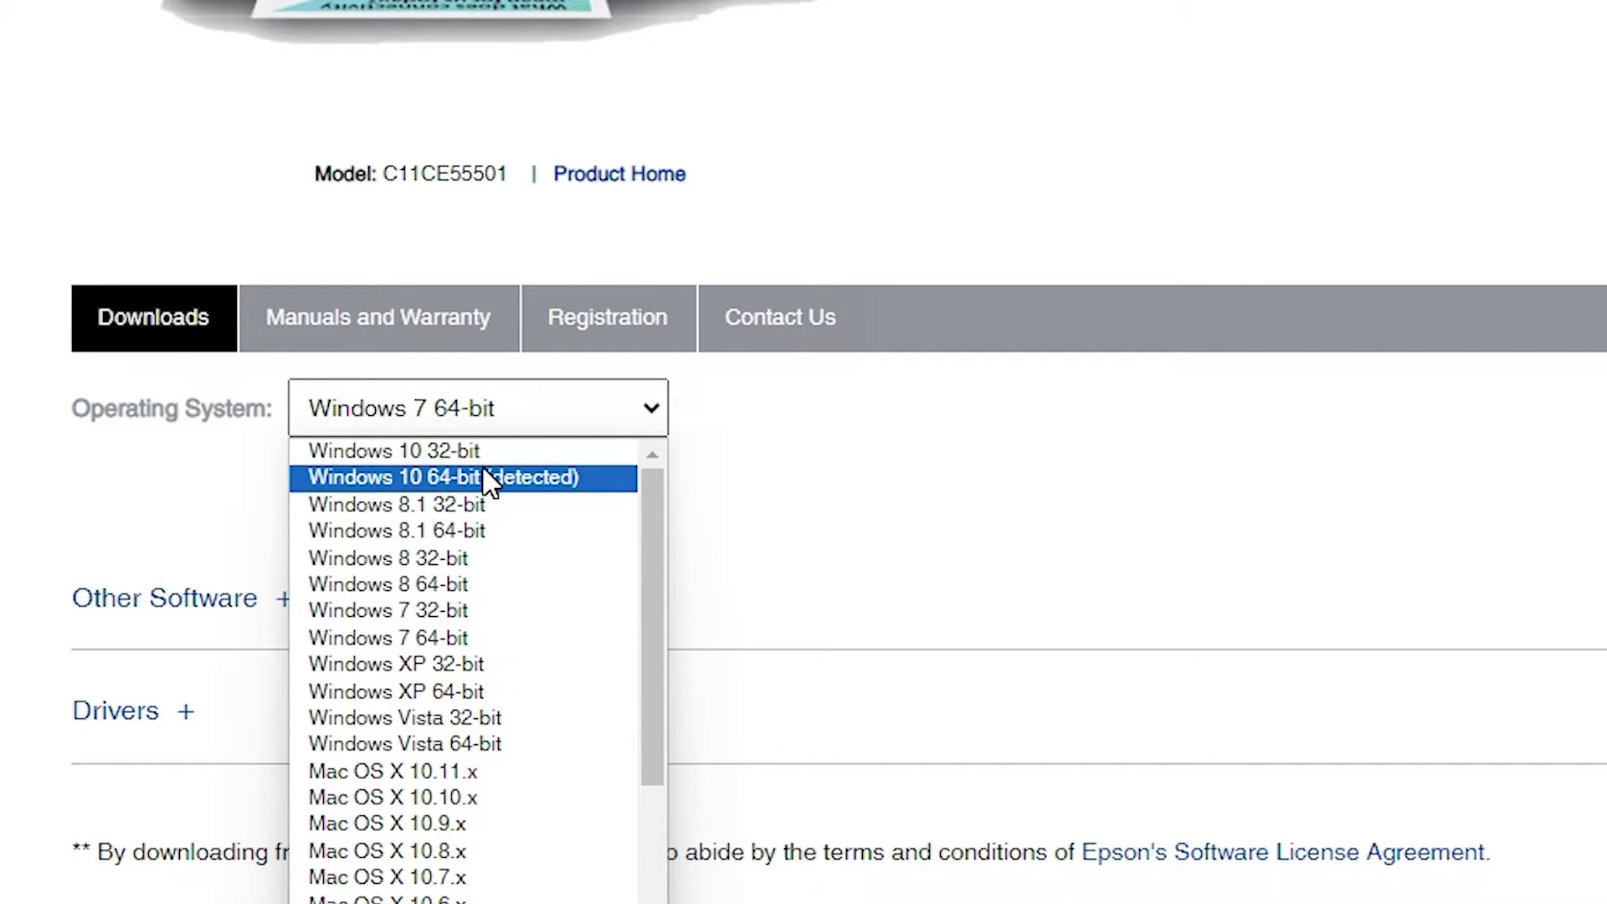
left_click(509, 483)
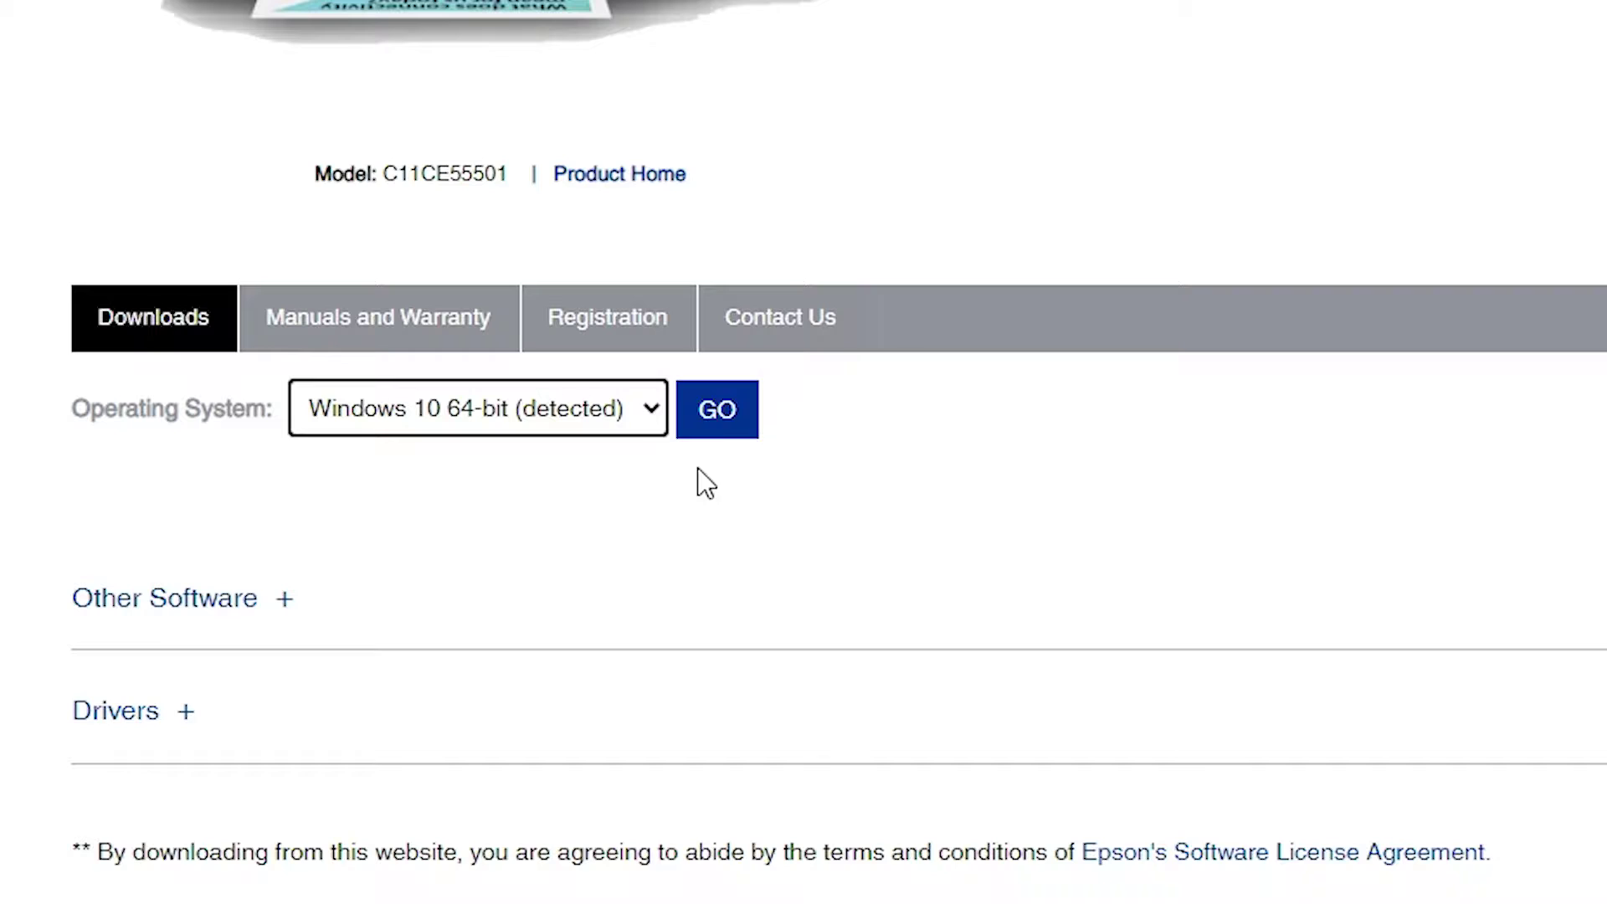
left_click(720, 429)
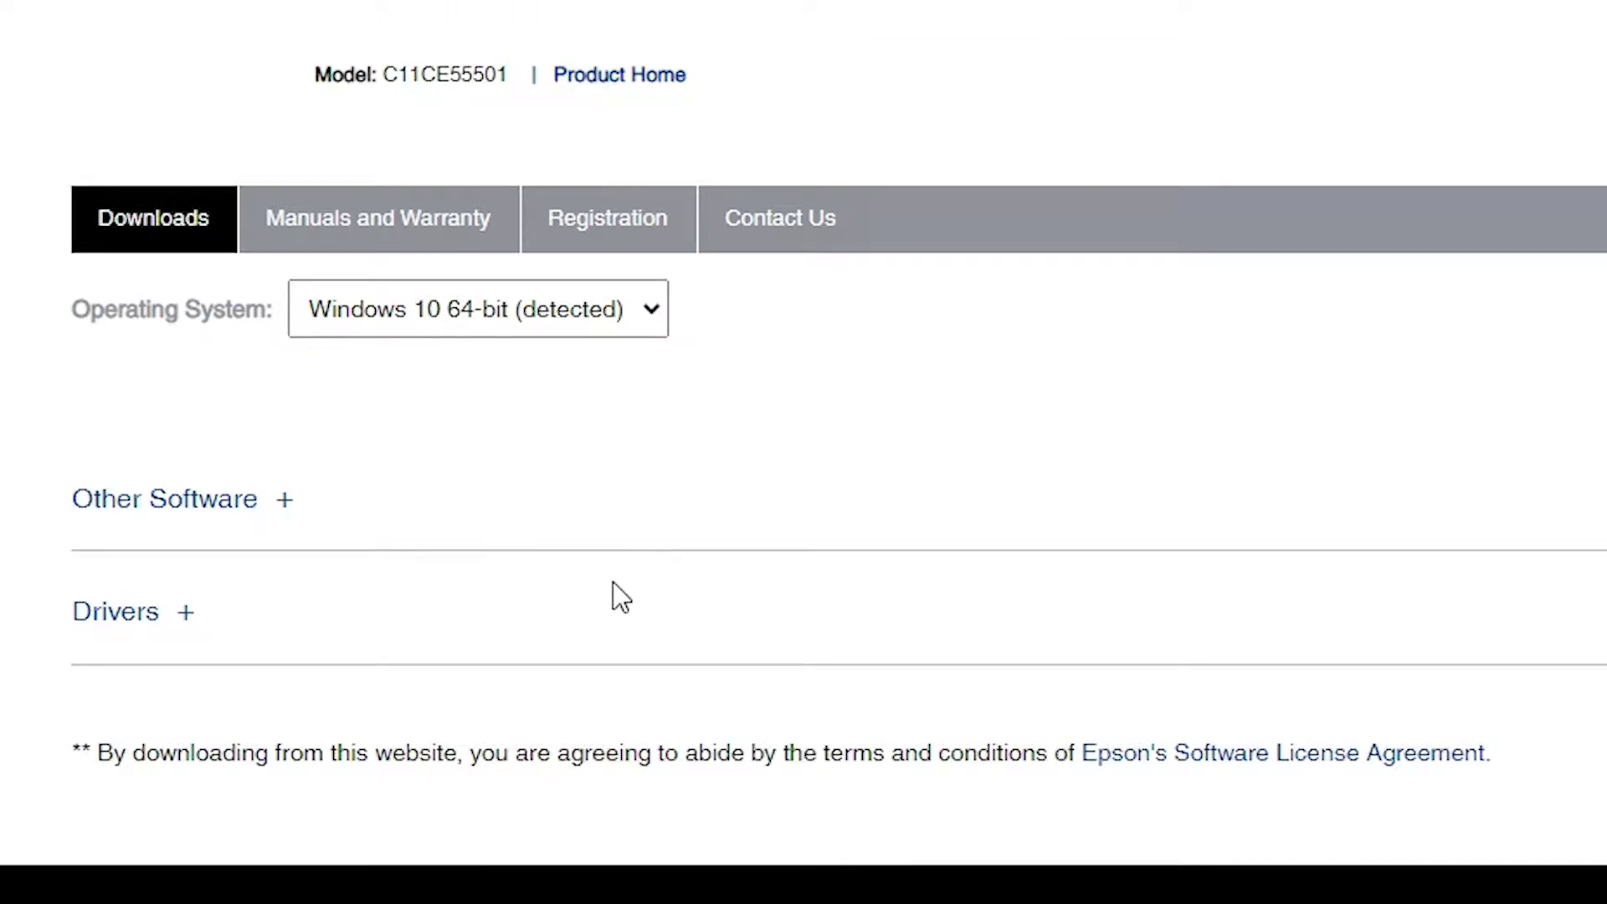
scroll(613, 581, "down", 2)
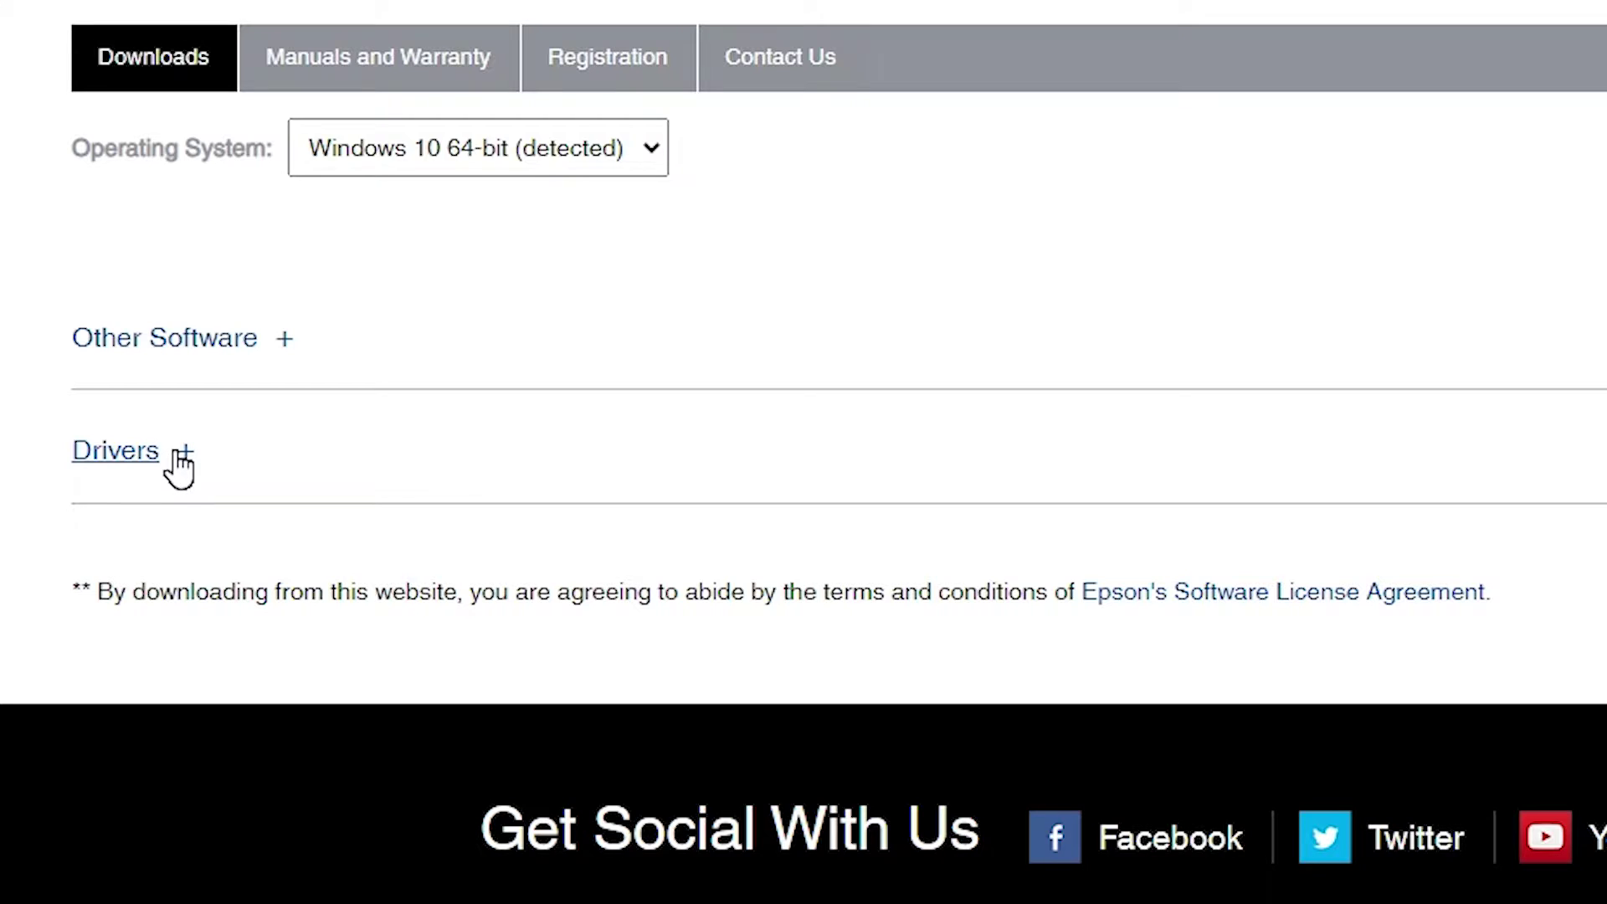
left_click(178, 457)
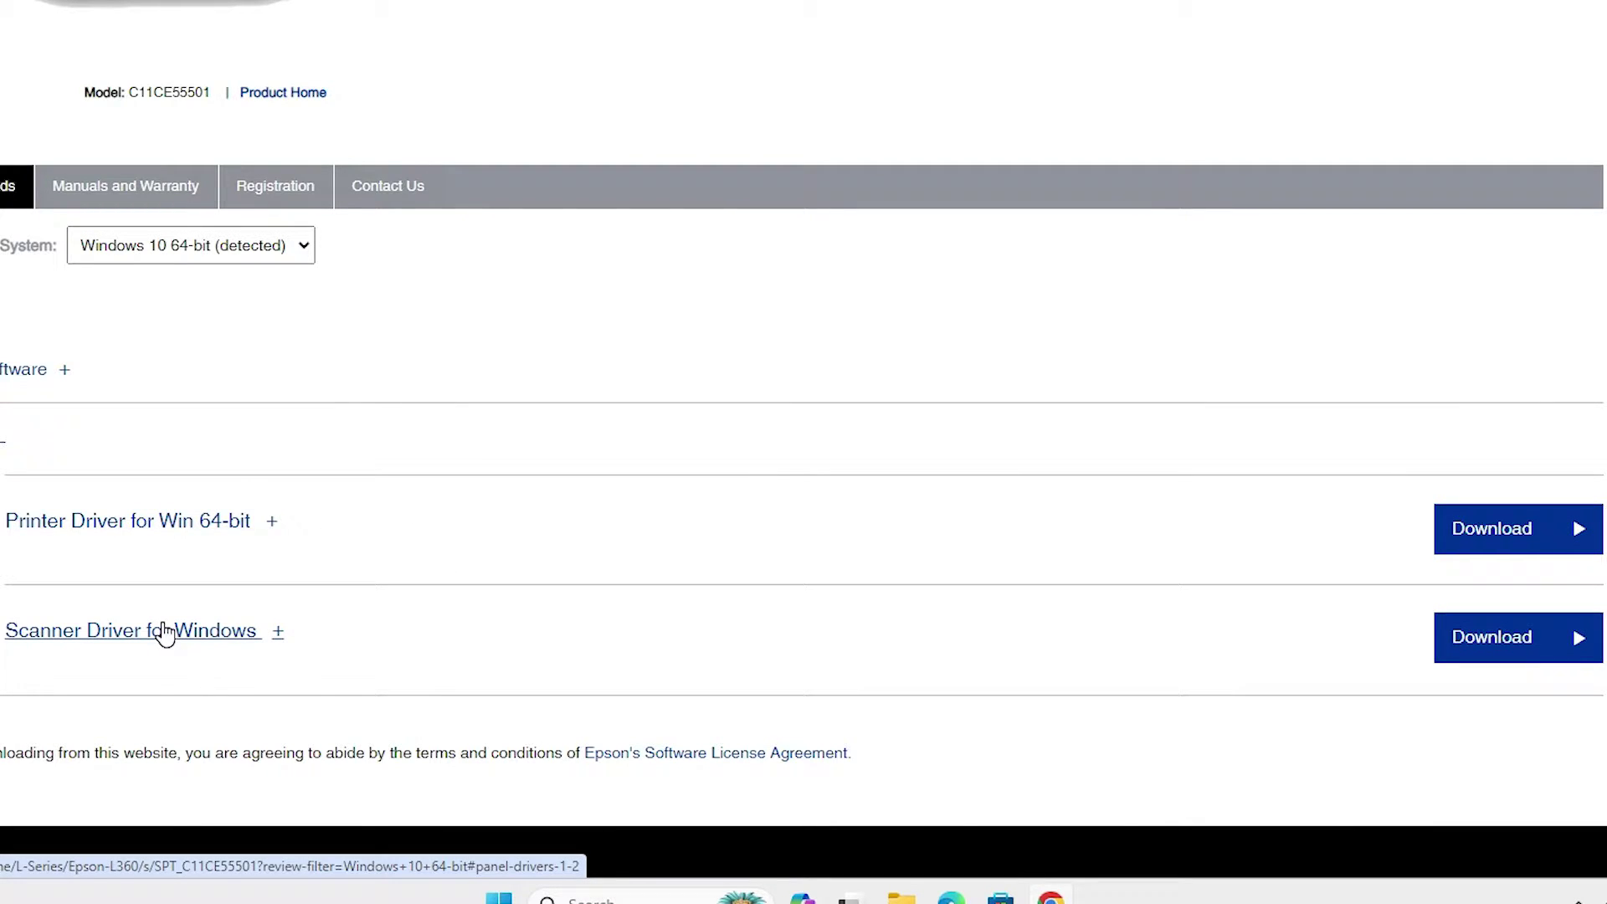
- Download the Scanner Driver for Windows (L220_WW_WIN_4014_41_S.exe) and drag it onto the desktop
left_click(1507, 648)
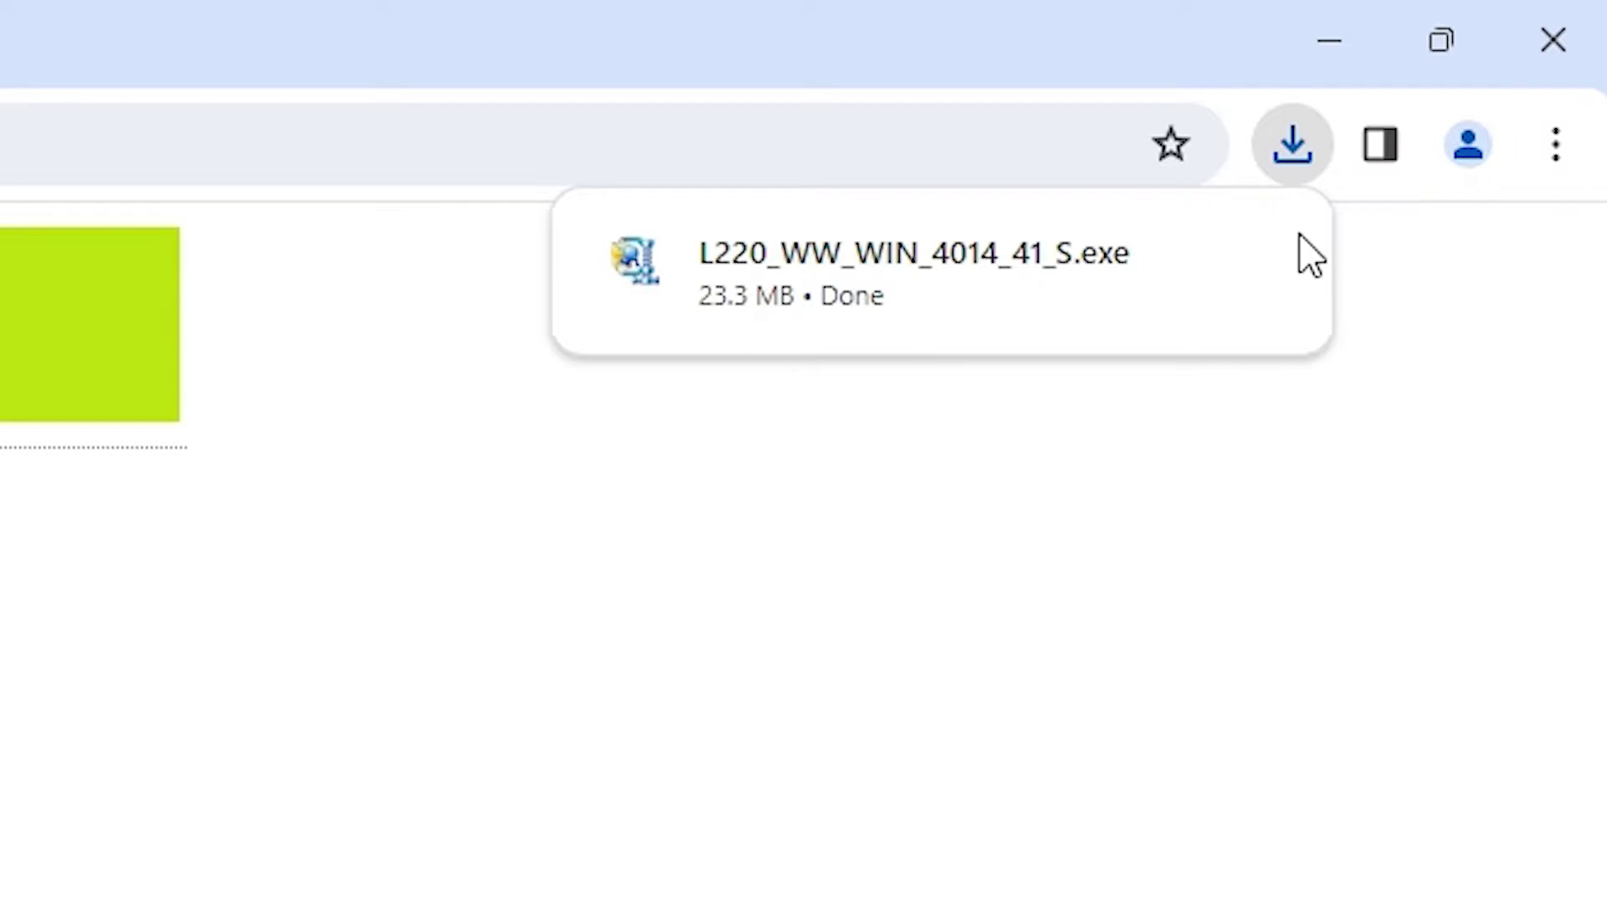
left_click(1296, 164)
mouse_move(879, 370)
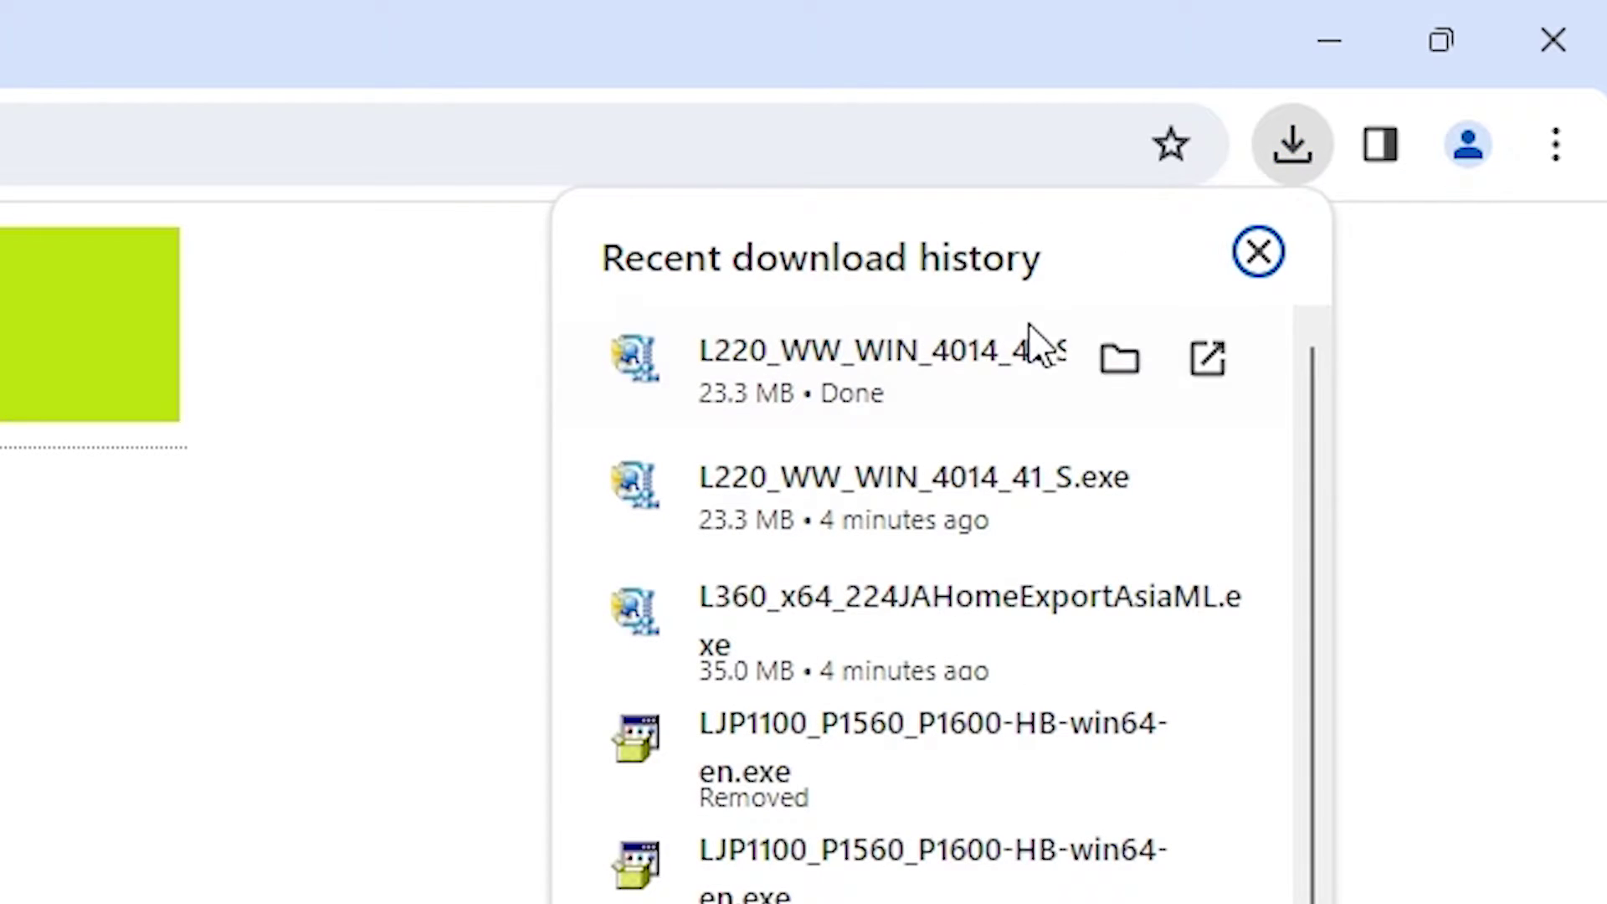
left_click(1126, 362)
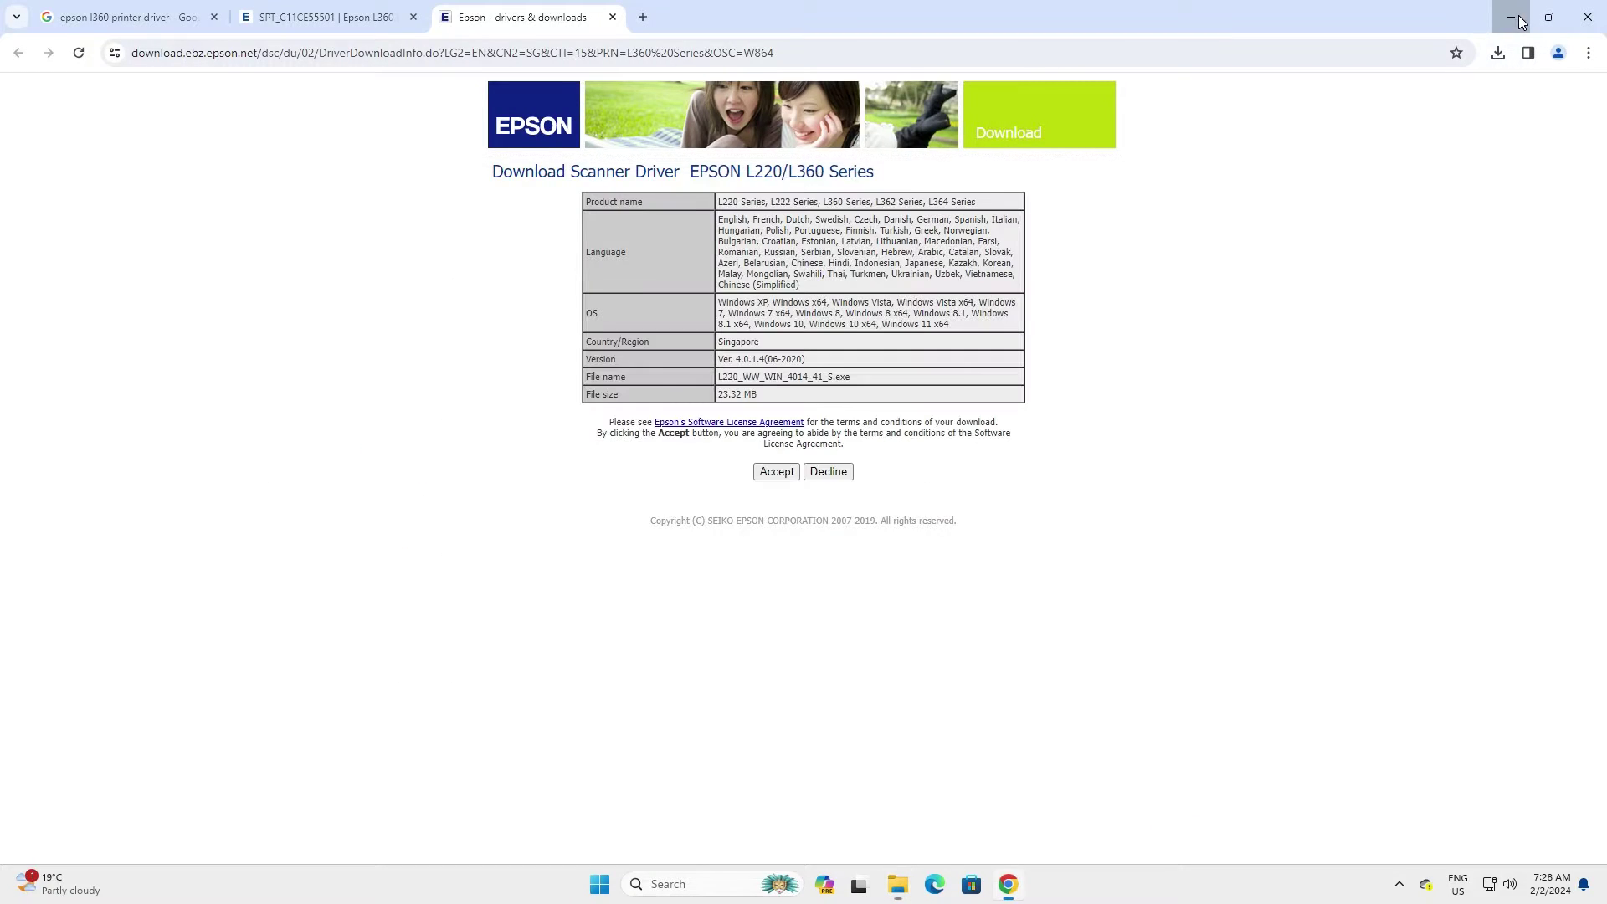
left_click(1521, 22)
left_click_drag(584, 362, 48, 545)
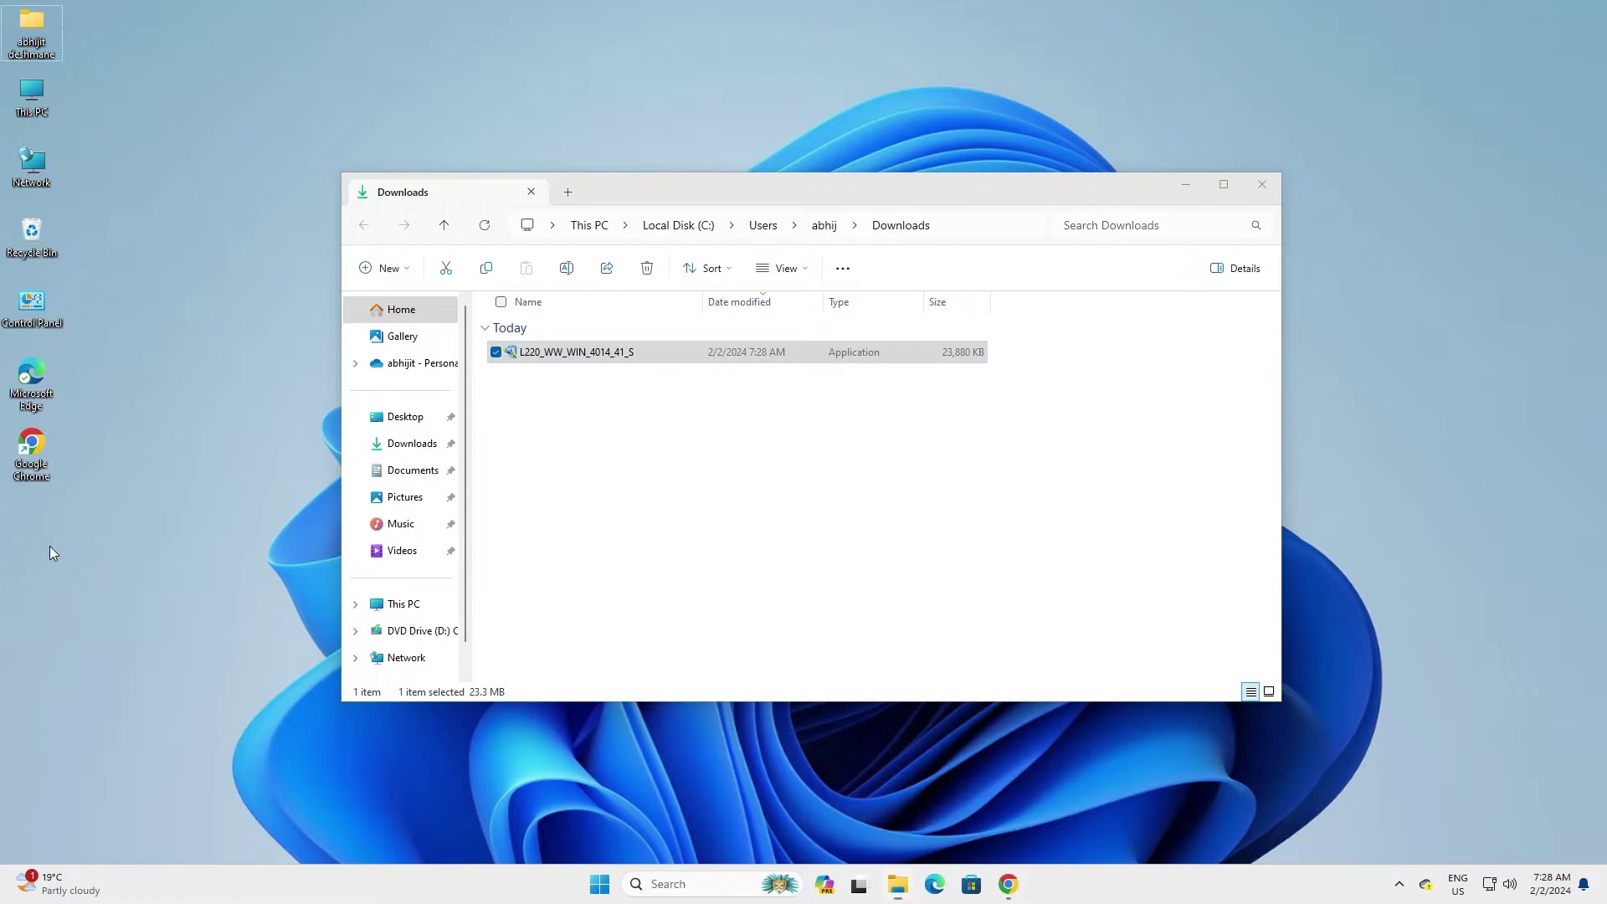
left_click(1261, 184)
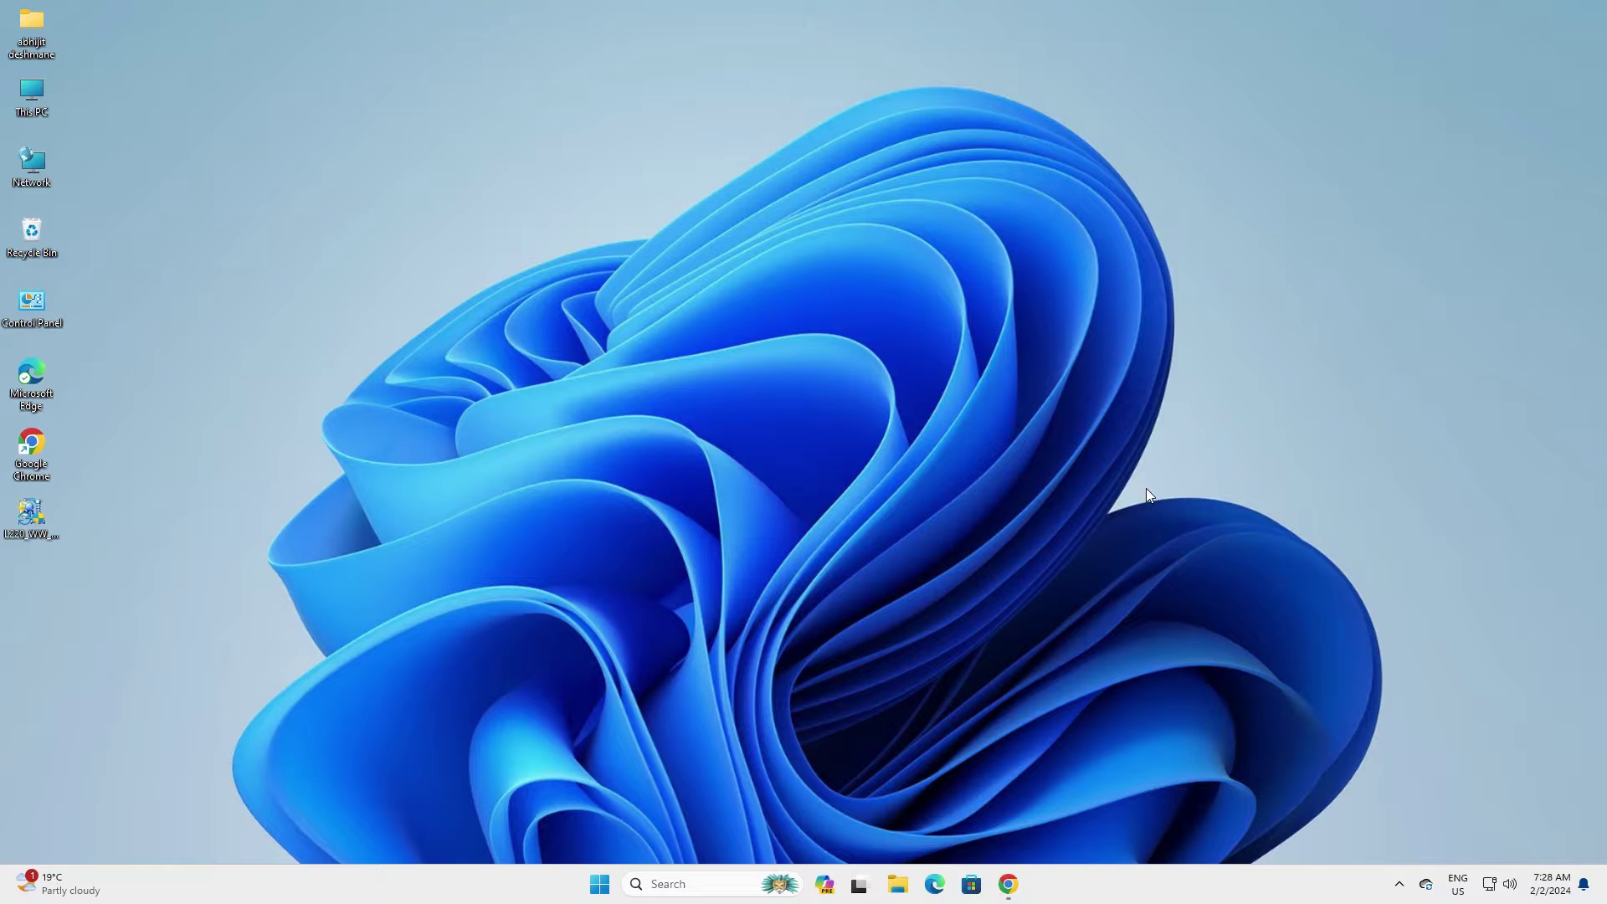
- Download the 35 MB Printer Driver for Win 64-bit, accepting the licence, and move it to the desktop
left_click(1008, 884)
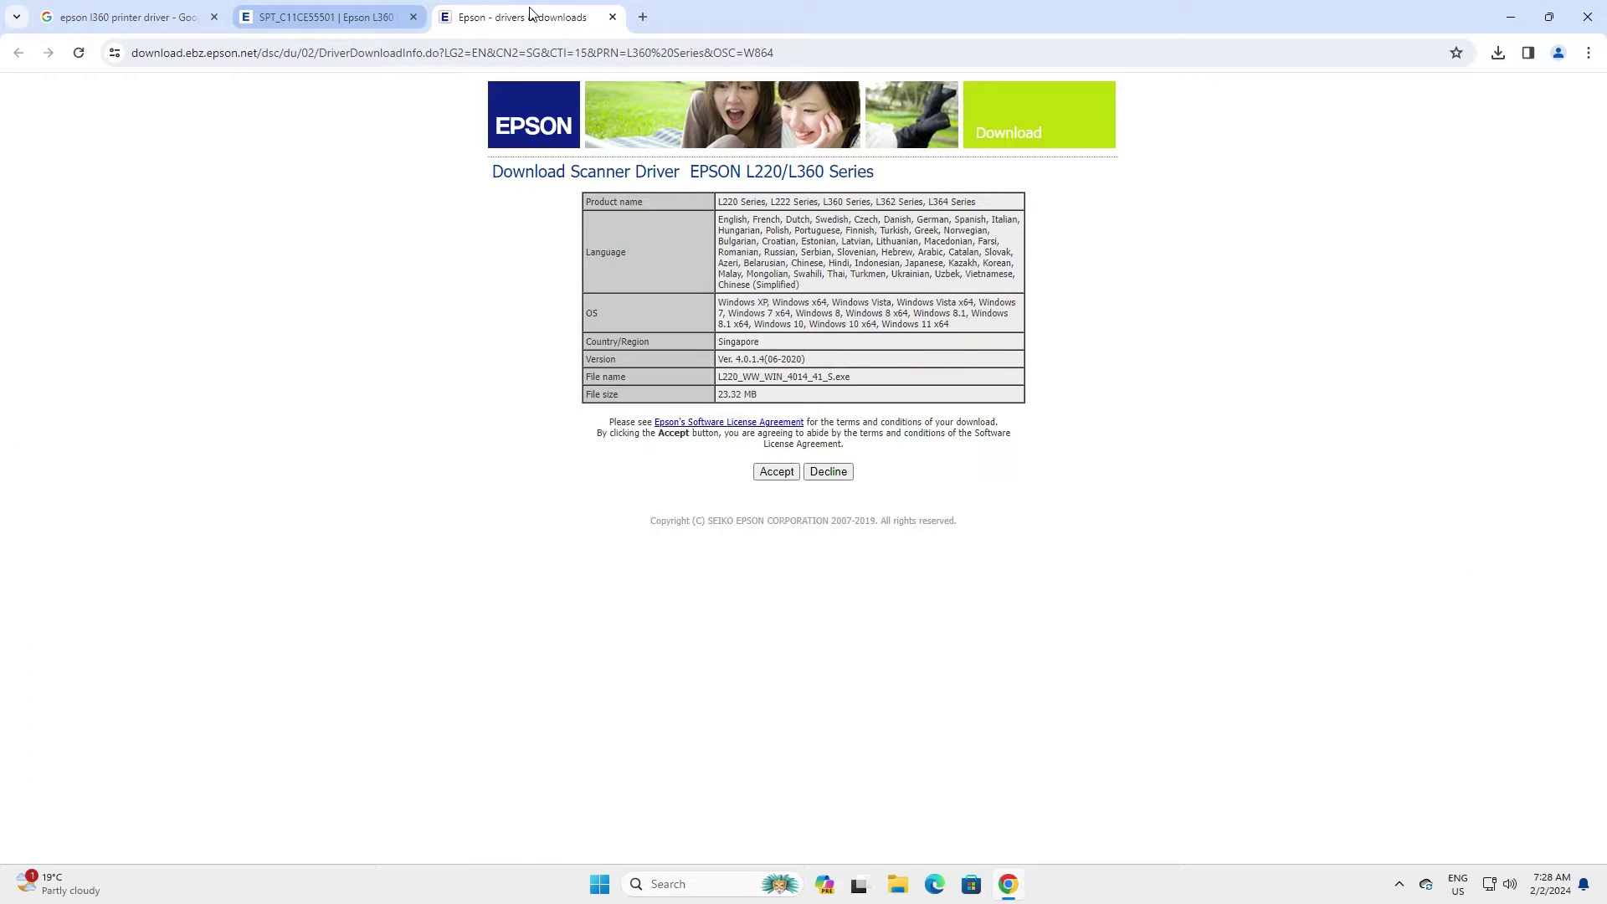
left_click(613, 17)
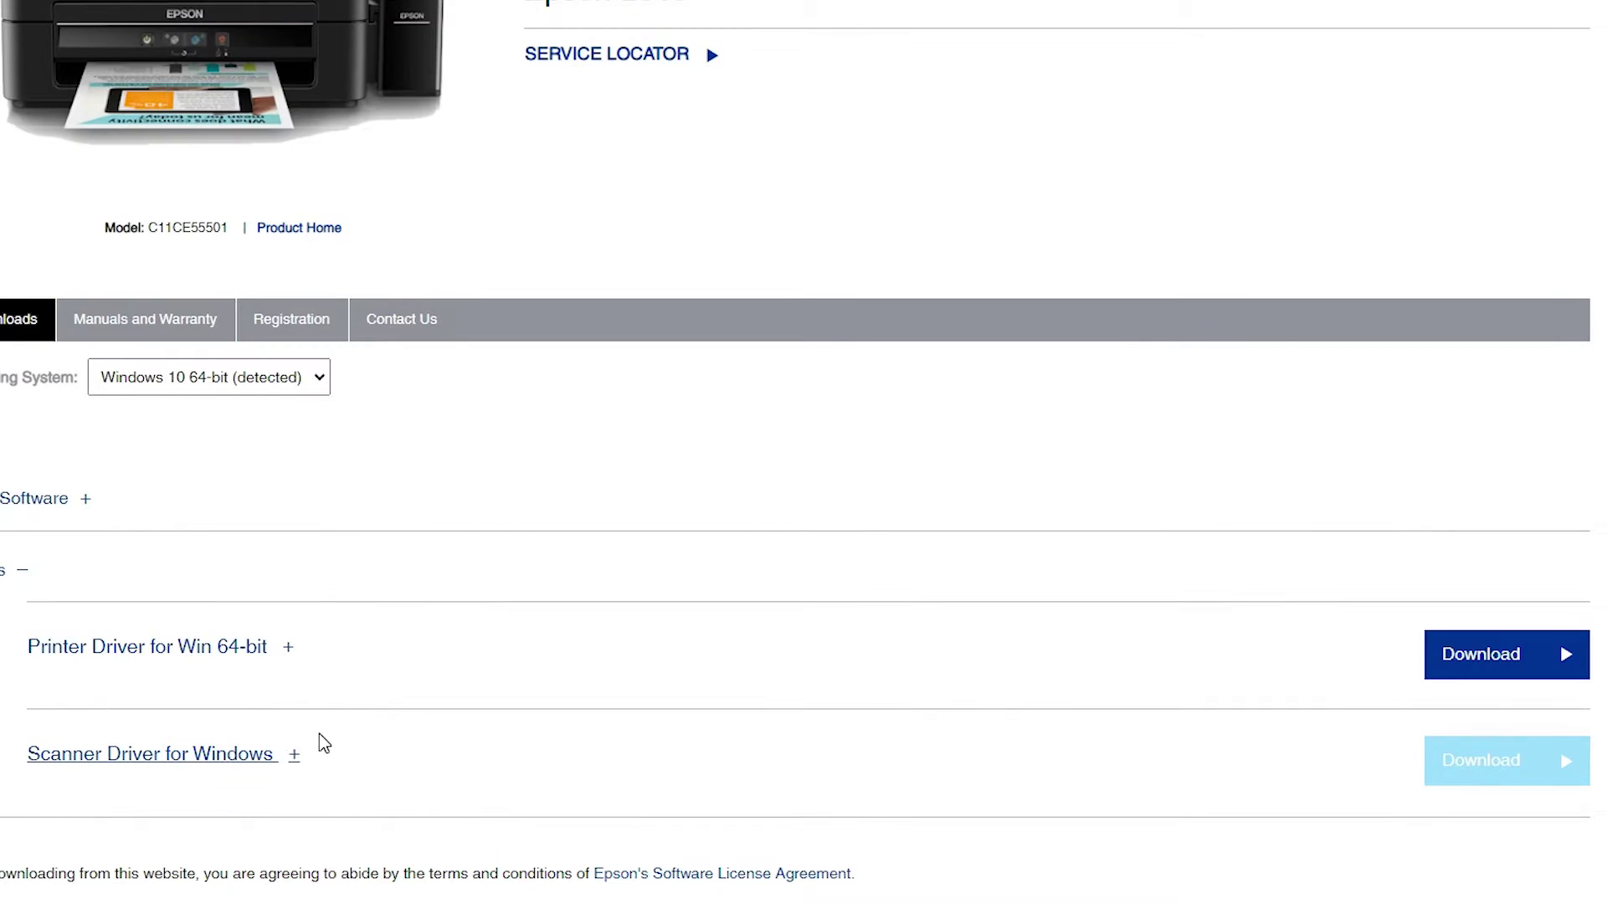
left_click(1511, 666)
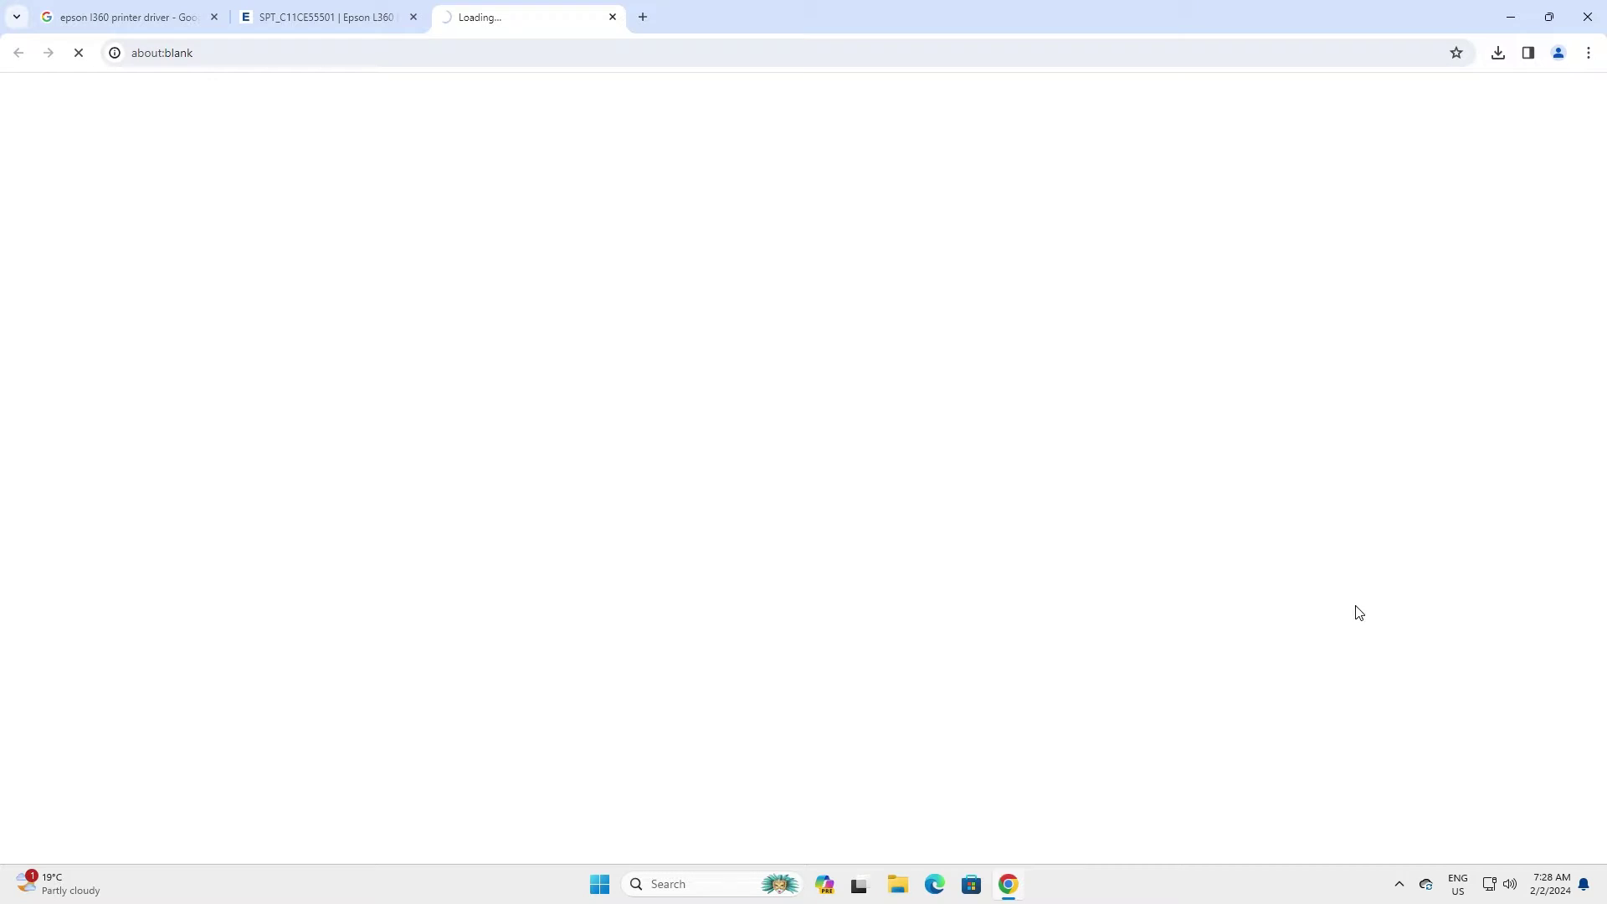
left_click(774, 463)
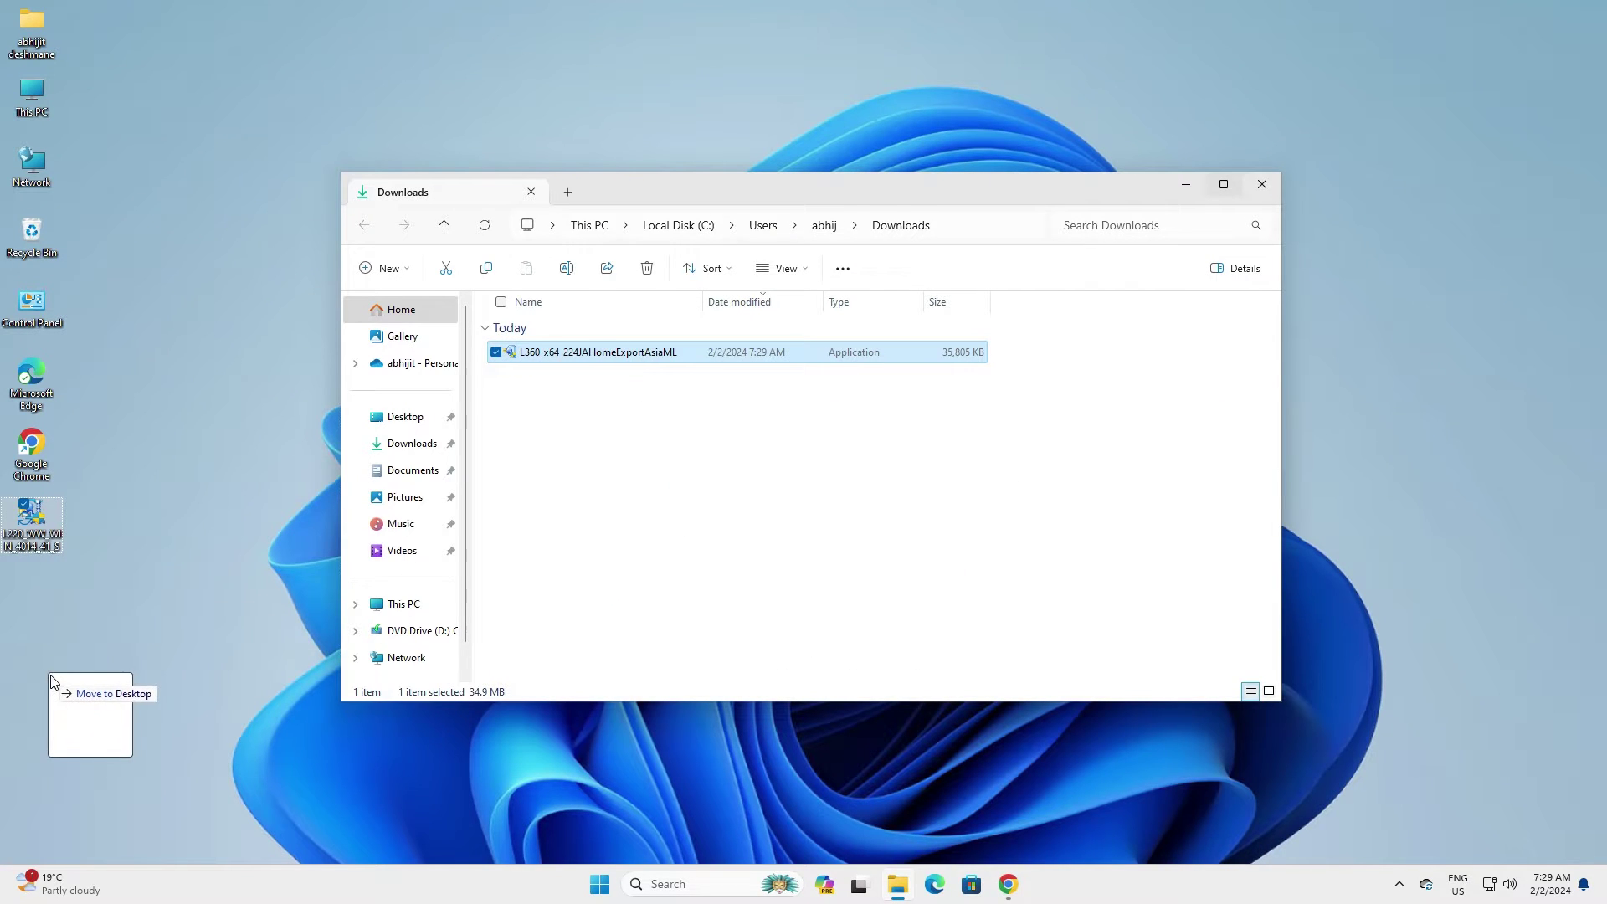
left_click_drag(629, 363, 21, 600)
left_click(1273, 183)
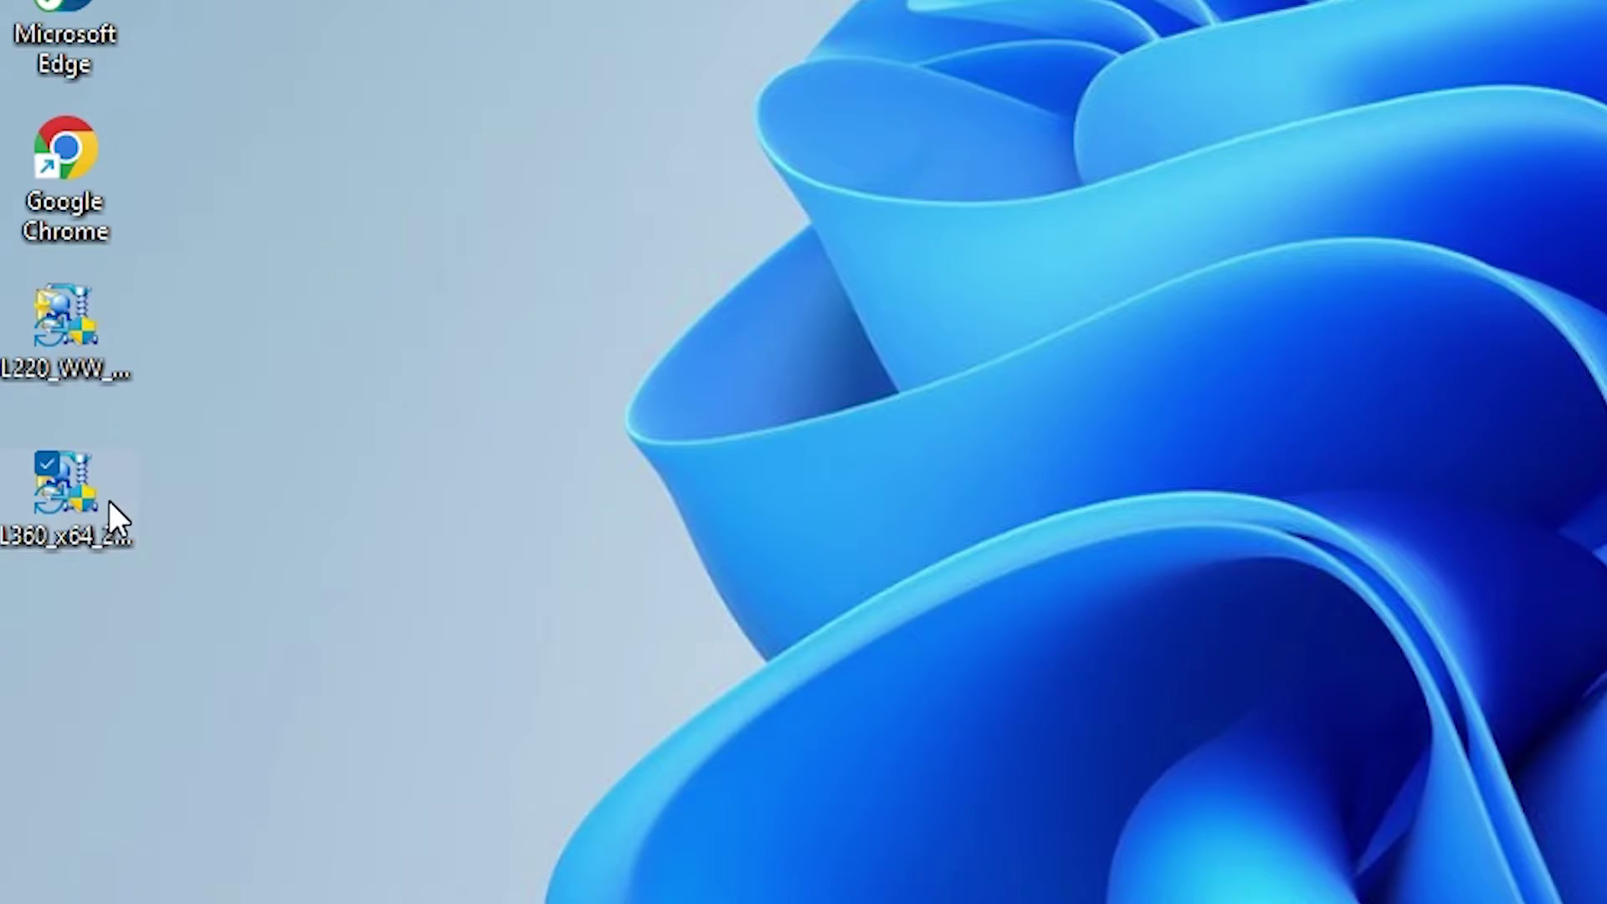
- Run the L360_x64 printer driver installer from the desktop as administrator
left_click(82, 321)
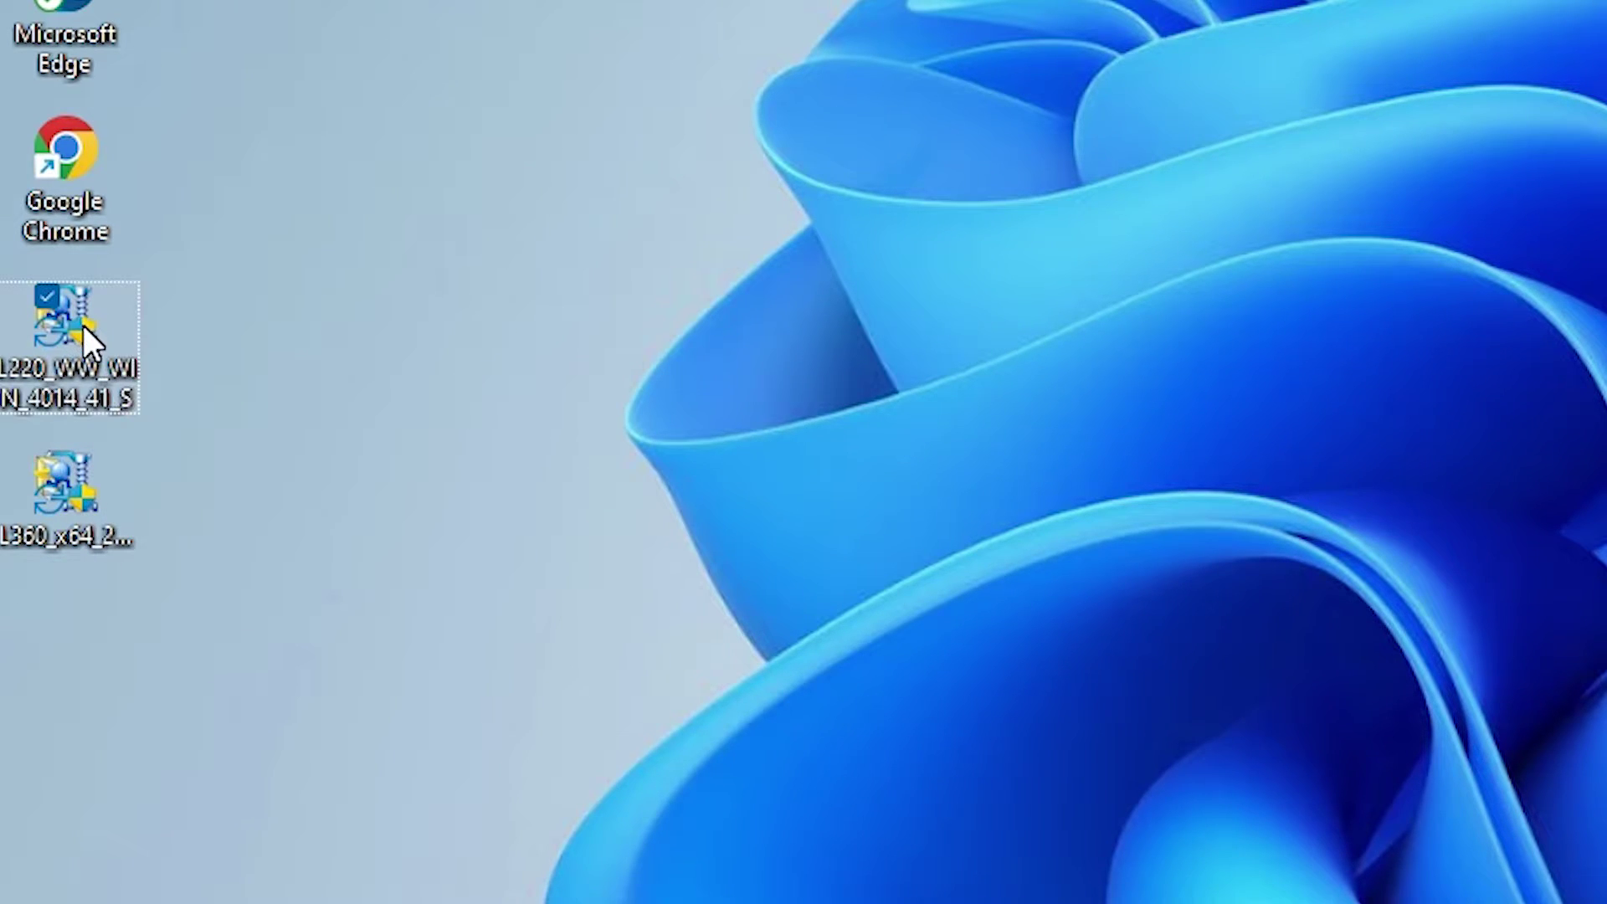
left_click(75, 511)
right_click(74, 508)
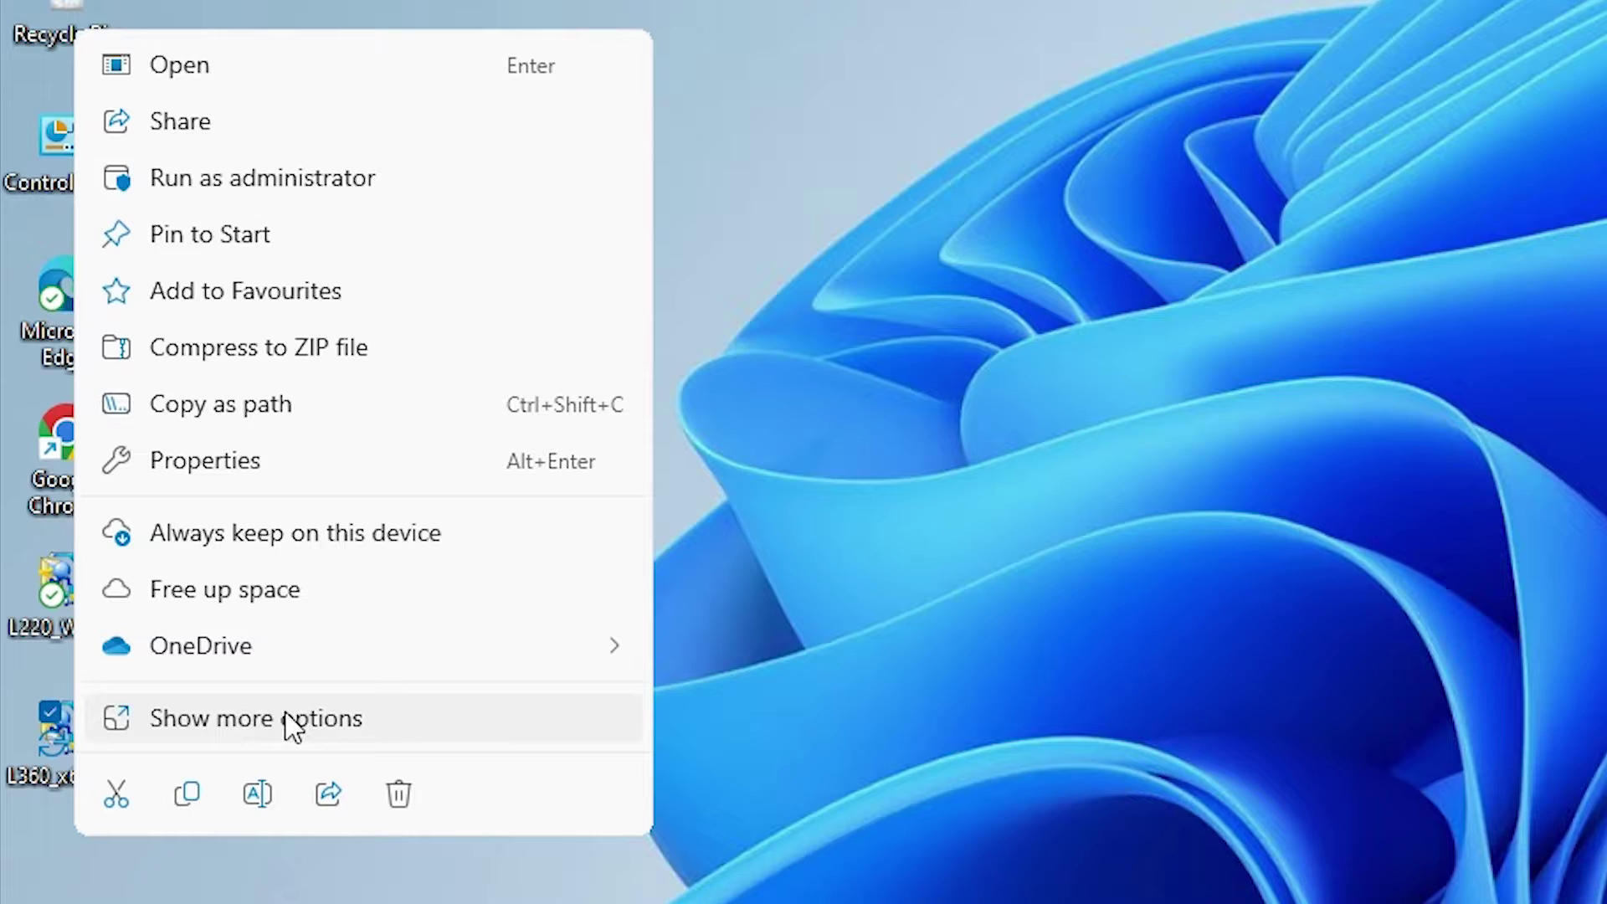
left_click(287, 715)
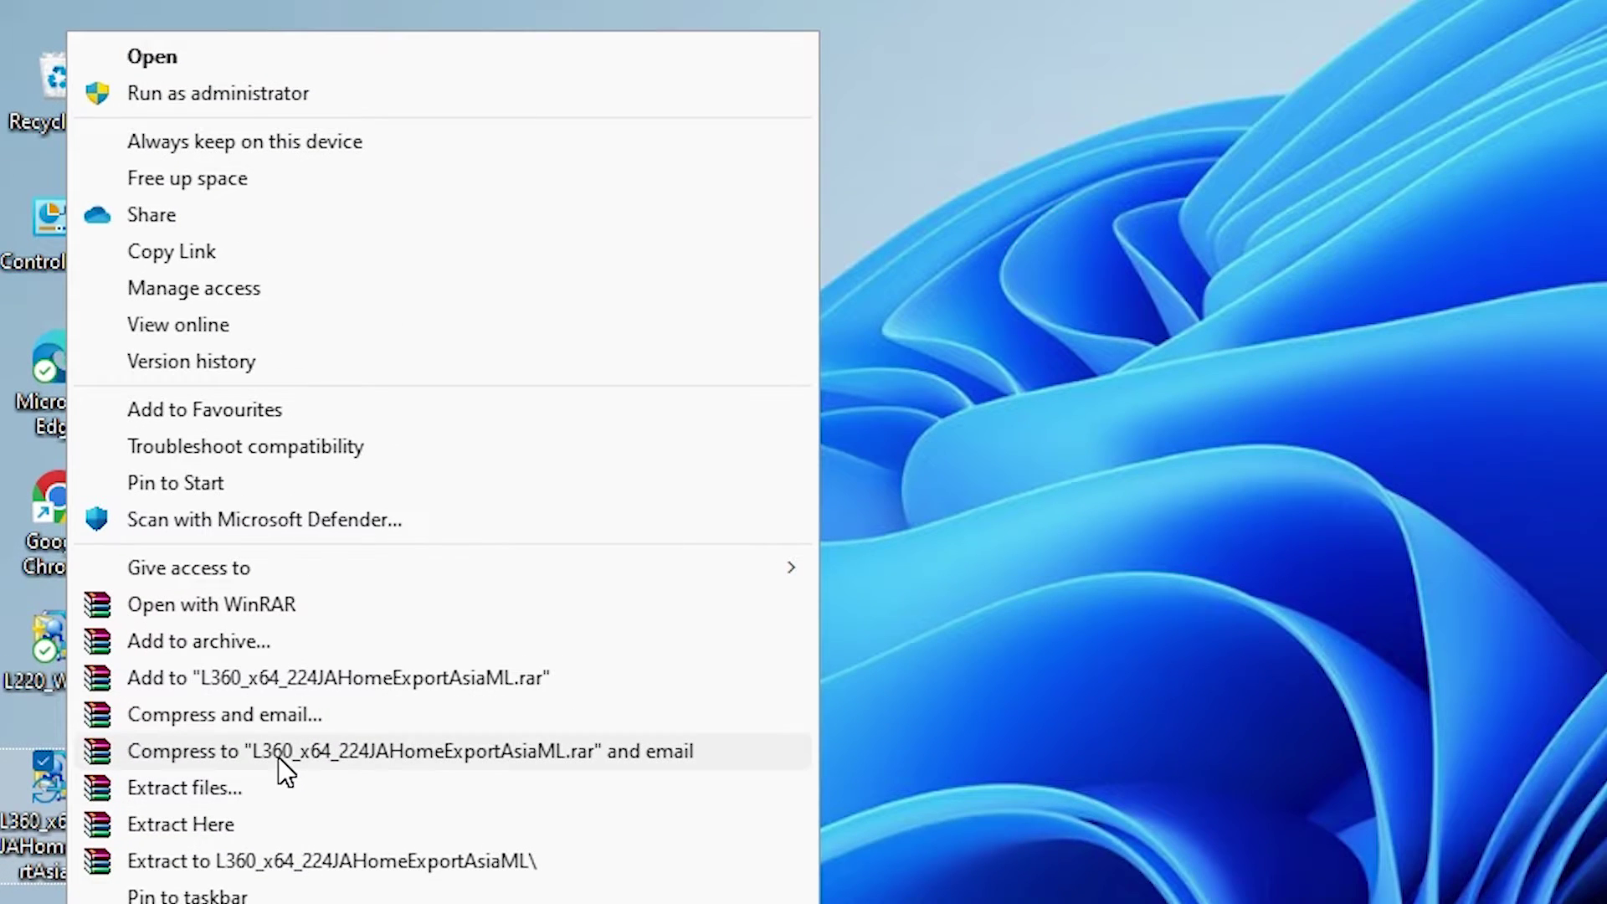
left_click(222, 95)
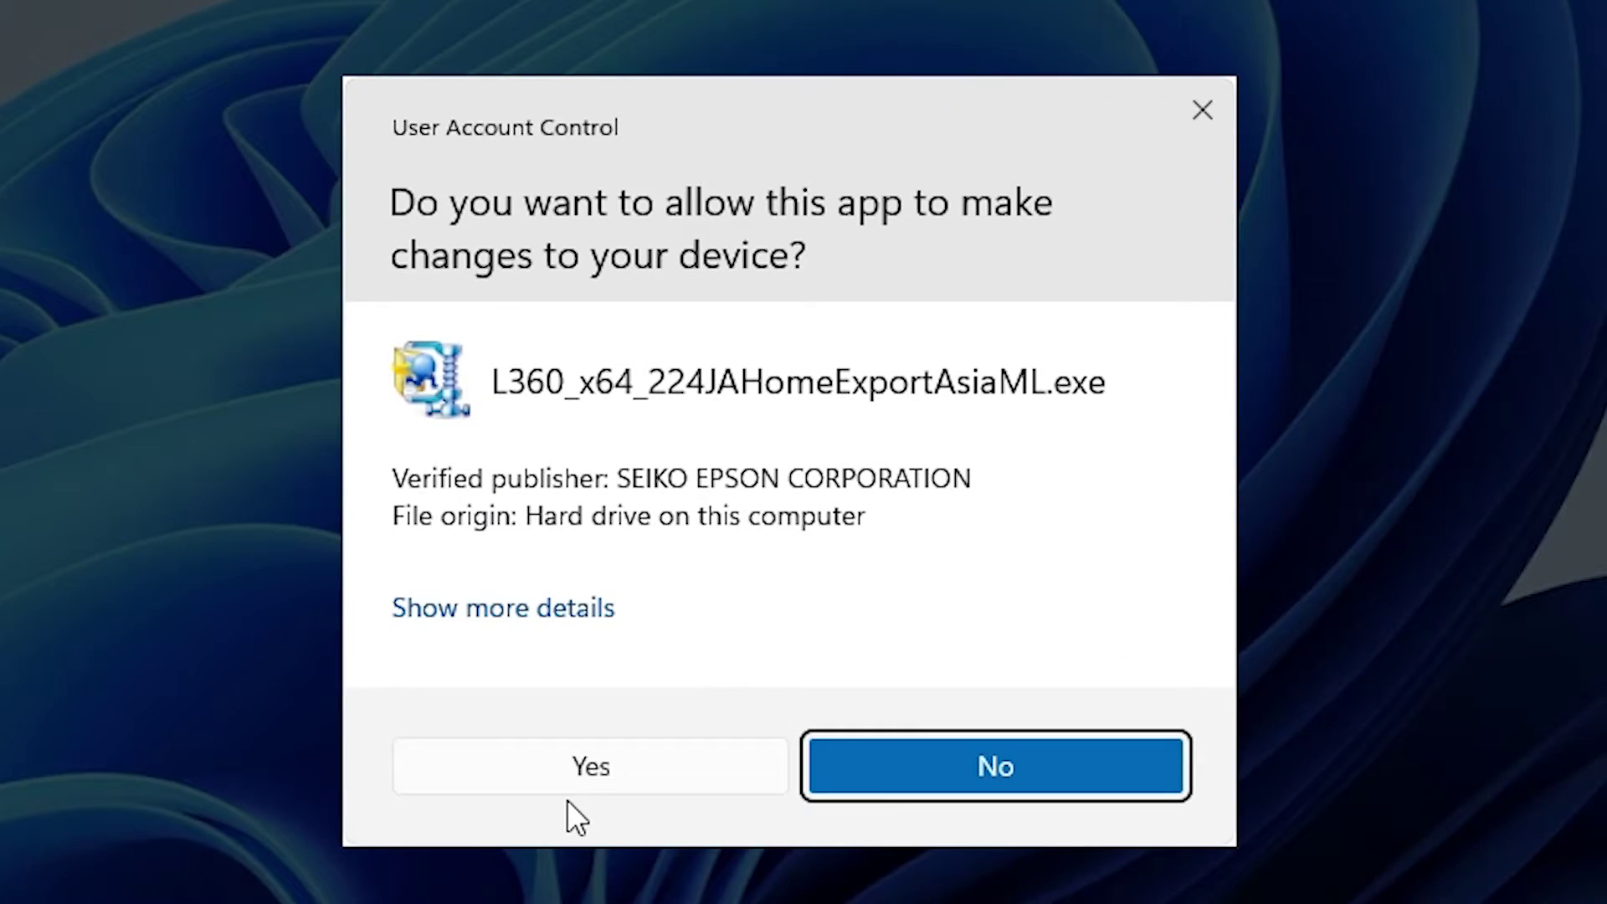
- Allow the installer, confirm the EPSON L360 Series model and English, and agree to the licence
left_click(573, 770)
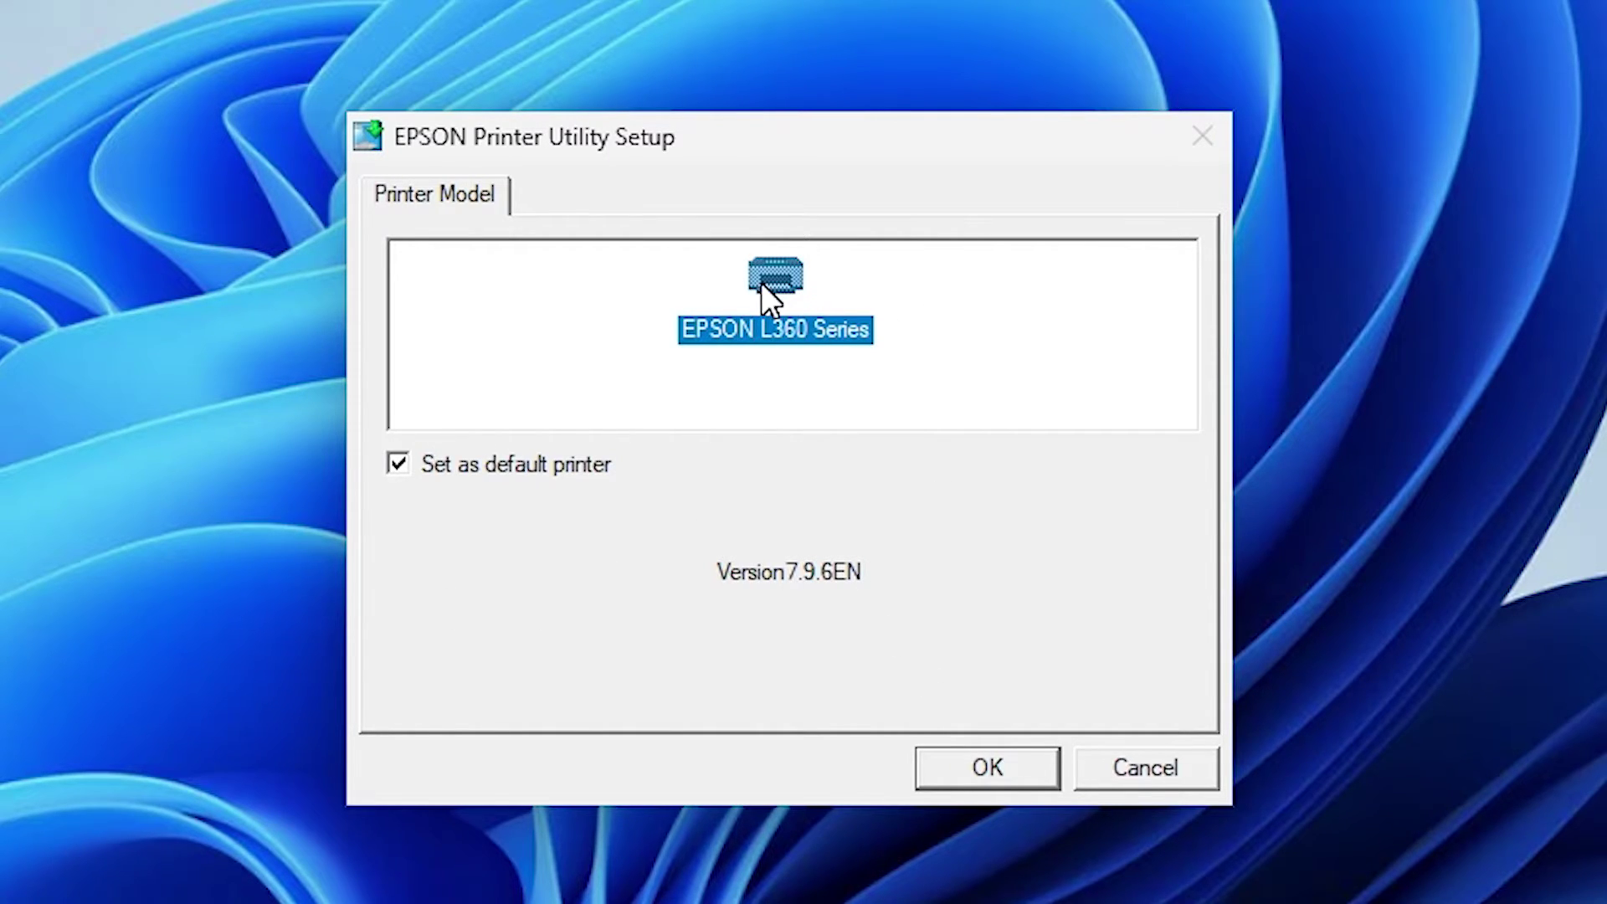
left_click(983, 780)
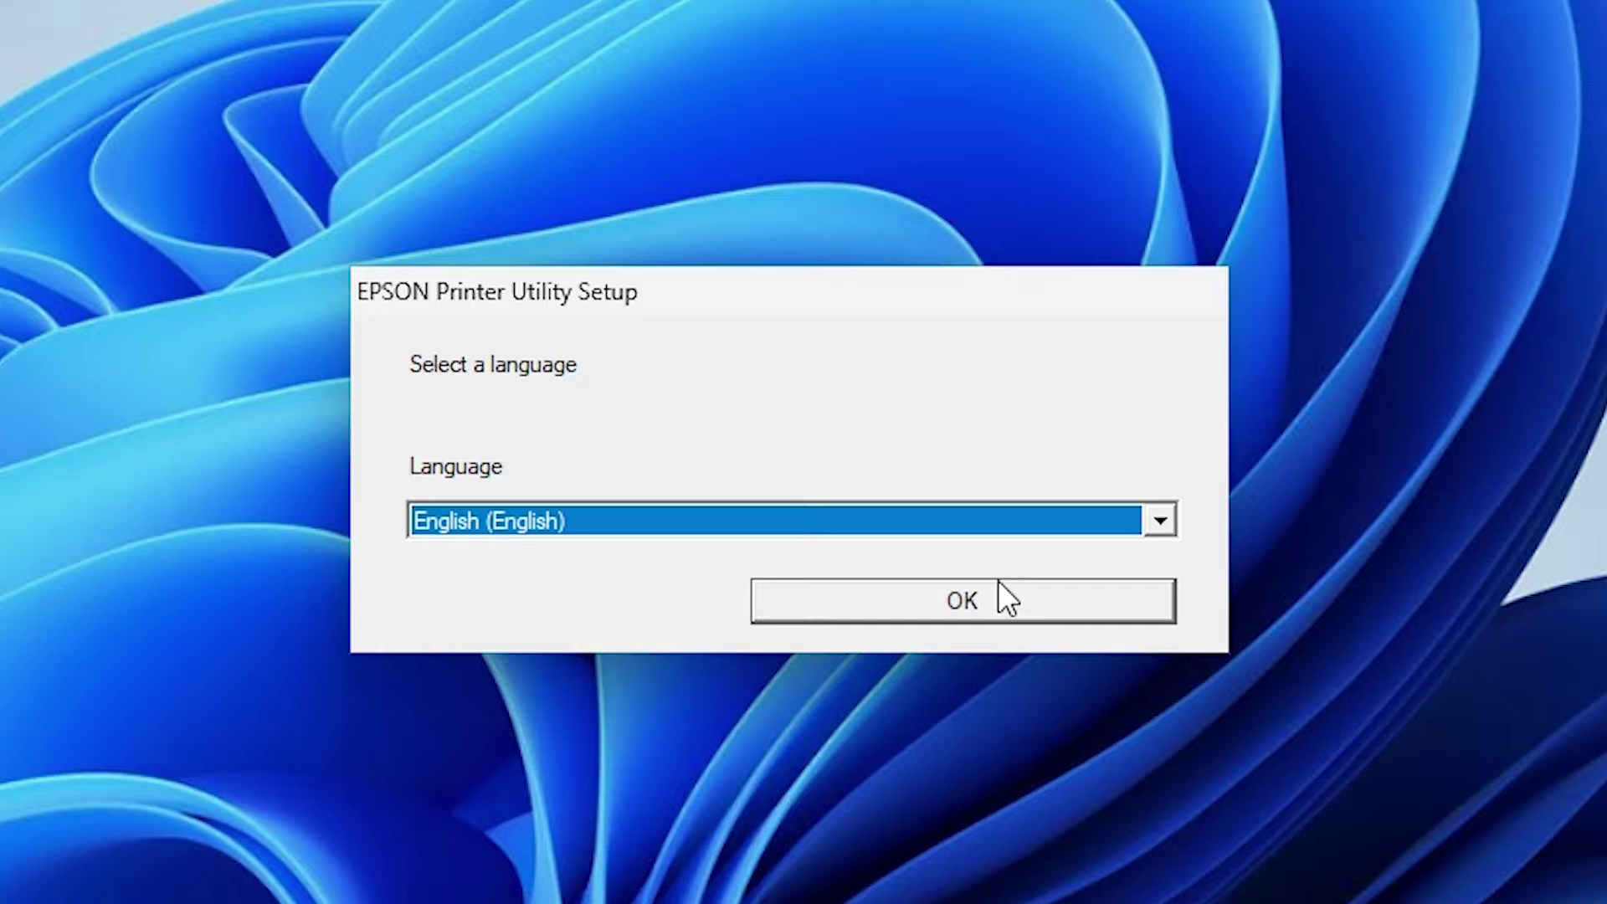
left_click(871, 591)
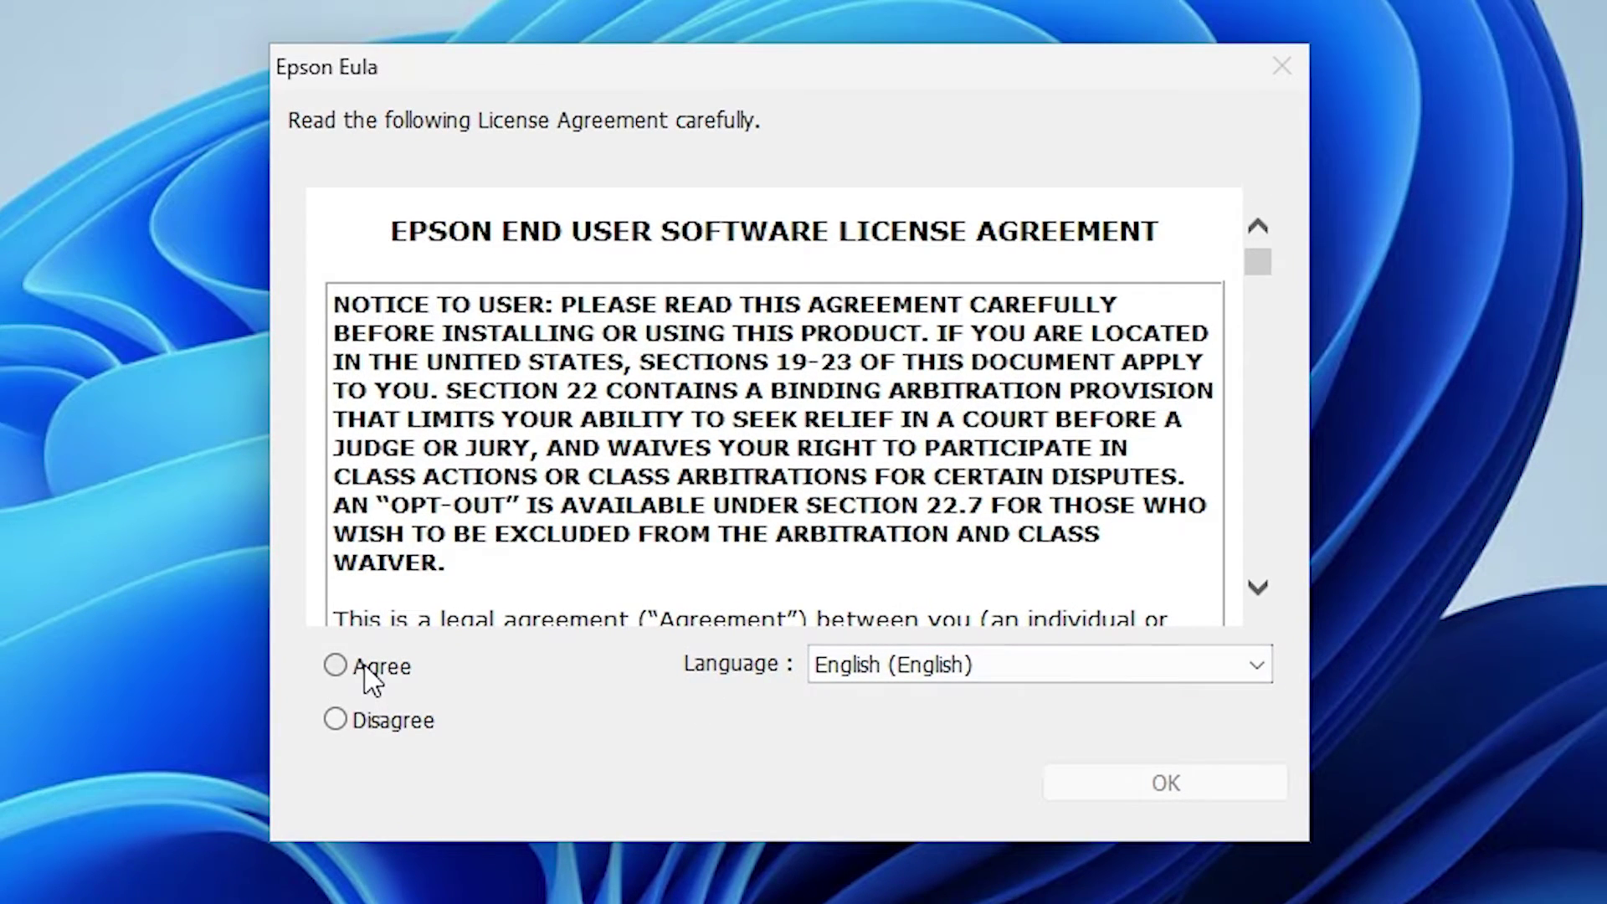
left_click(345, 668)
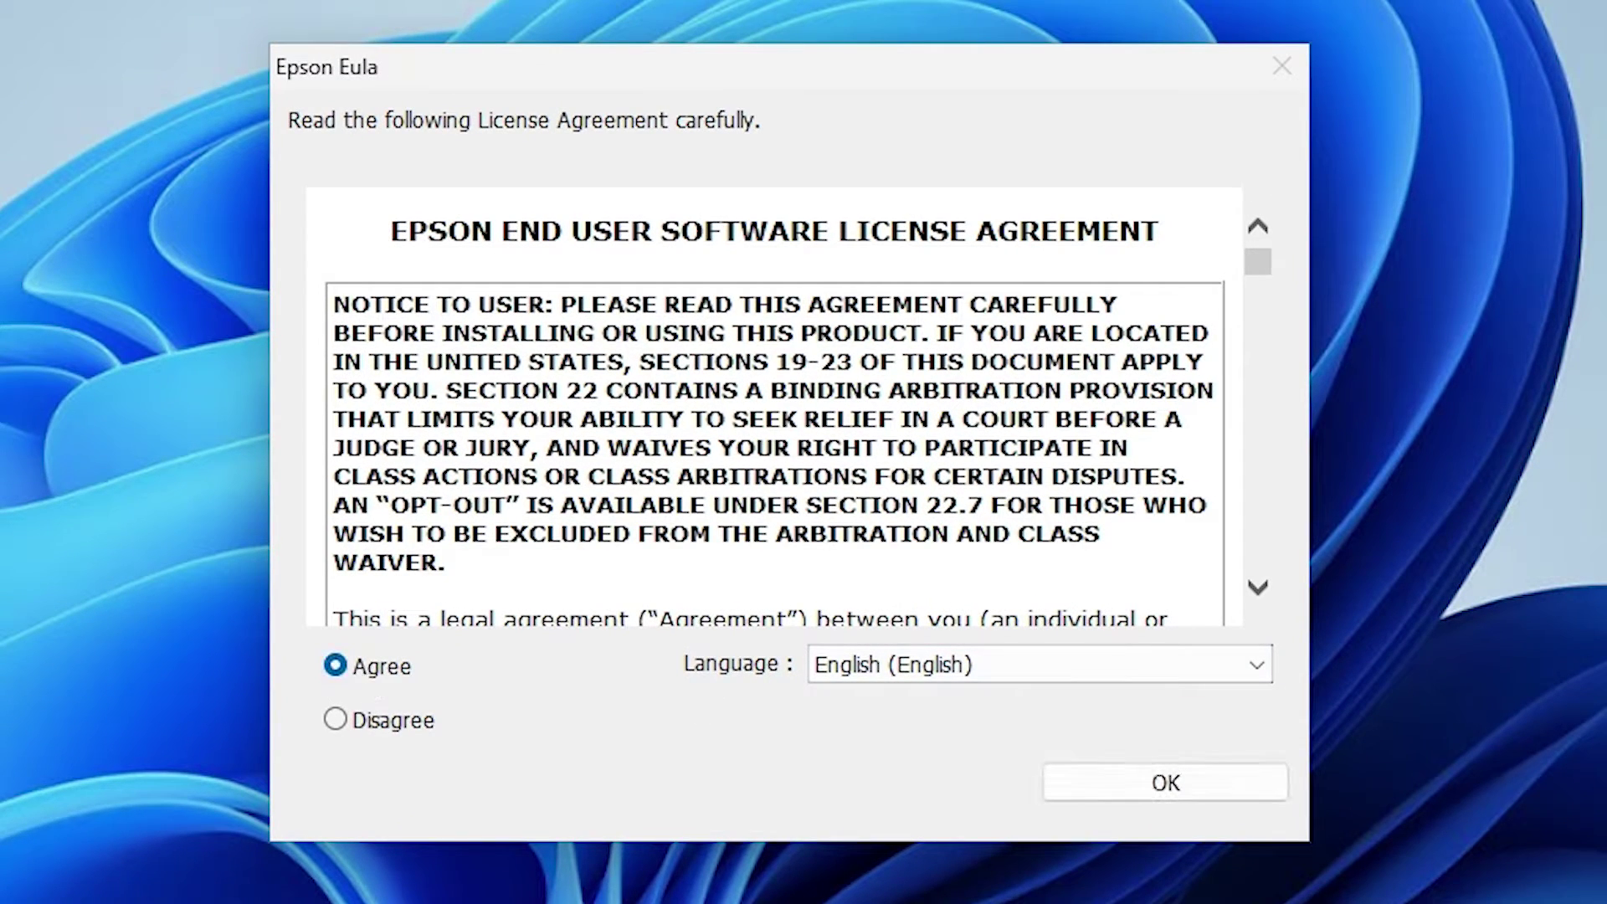
left_click(1236, 782)
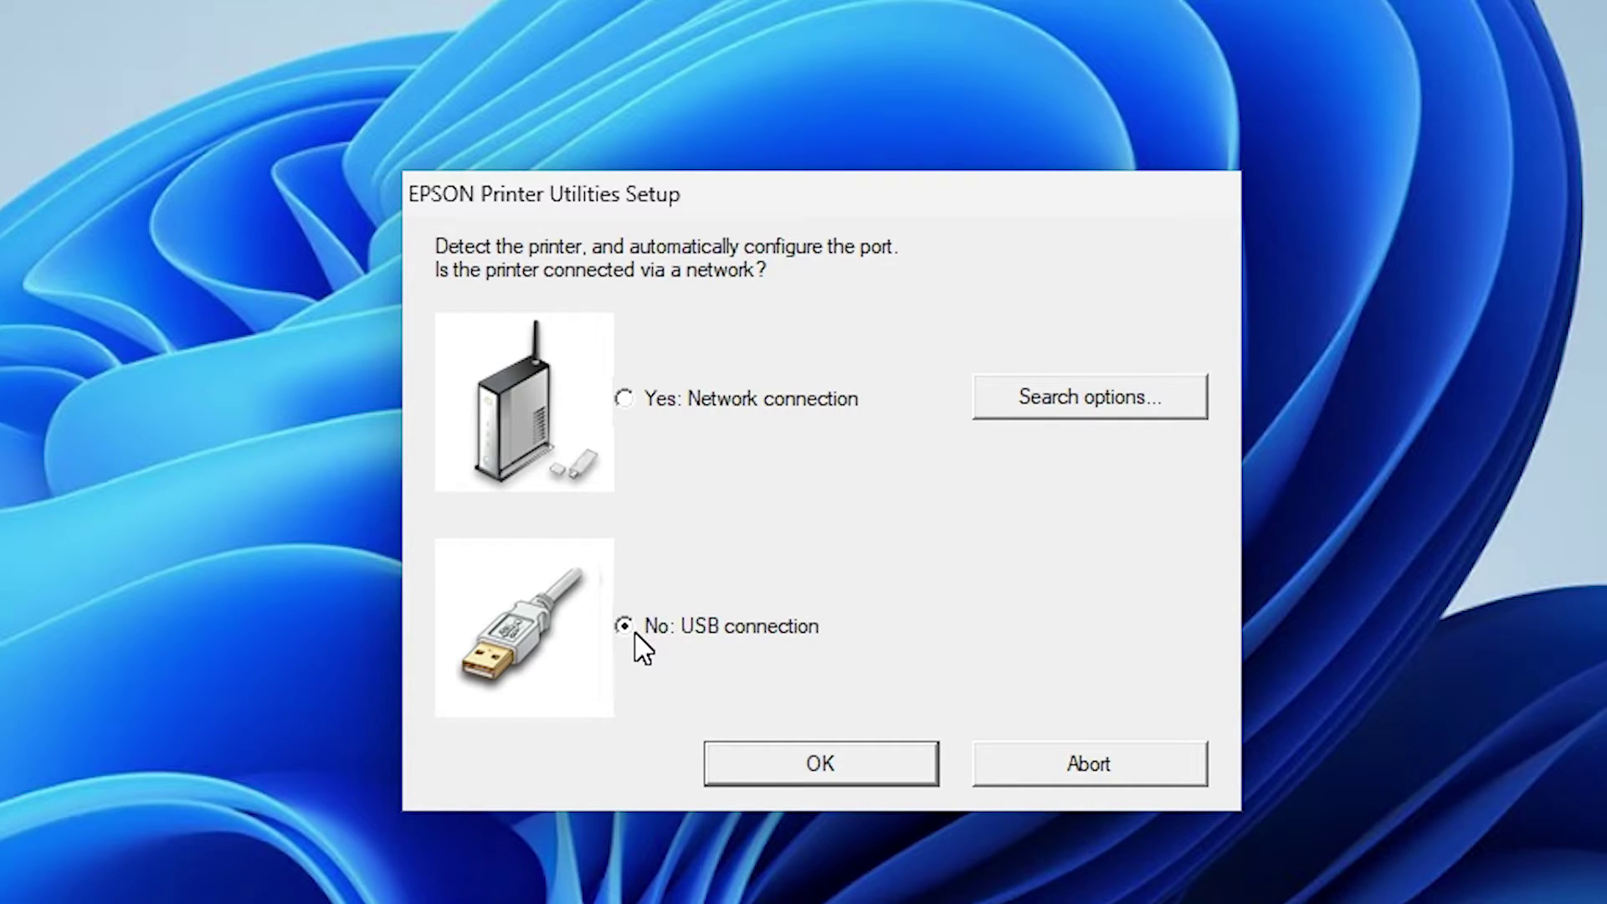
- Confirm the USB connection, manually assign port USB_001, and dismiss the installation-complete message
left_click(903, 764)
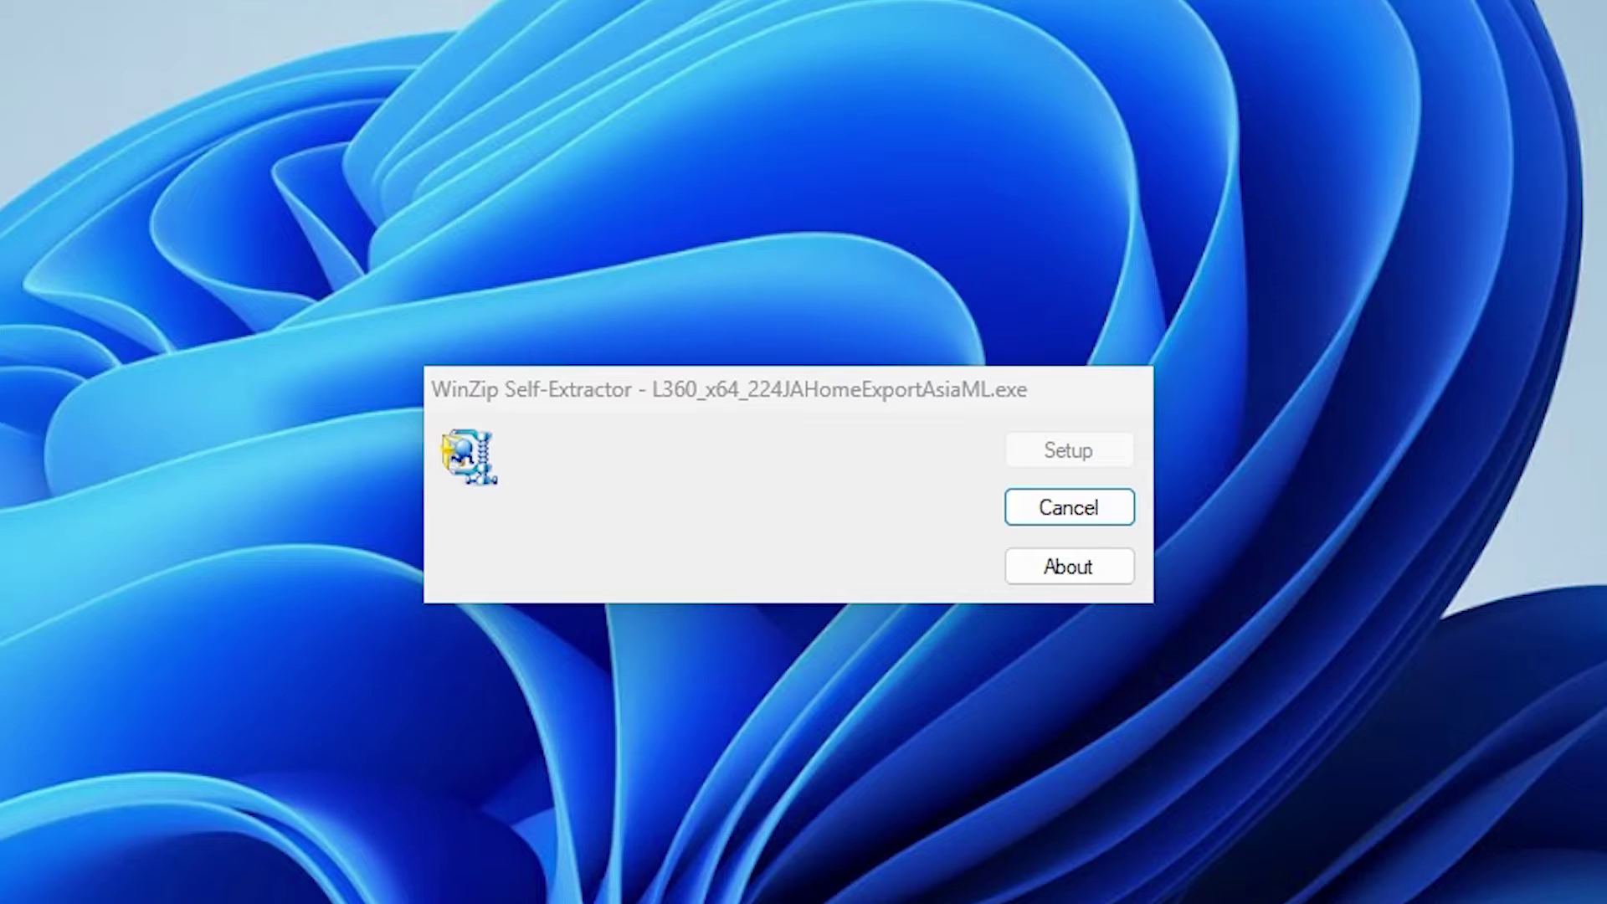
left_click_drag(847, 244, 700, 108)
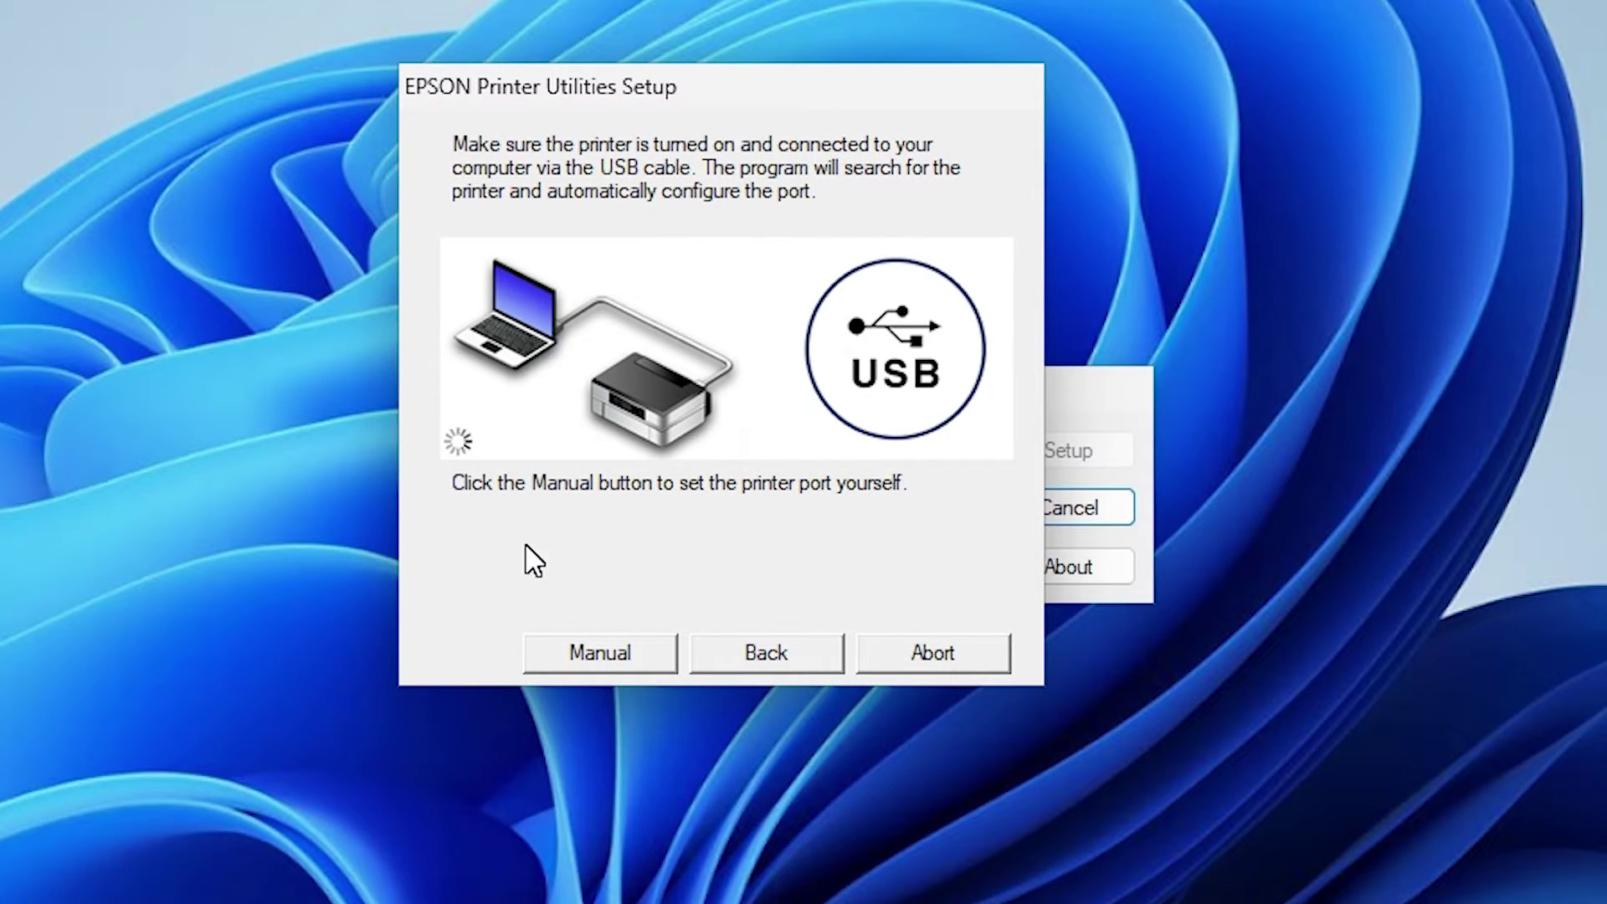
left_click_drag(716, 84, 791, 140)
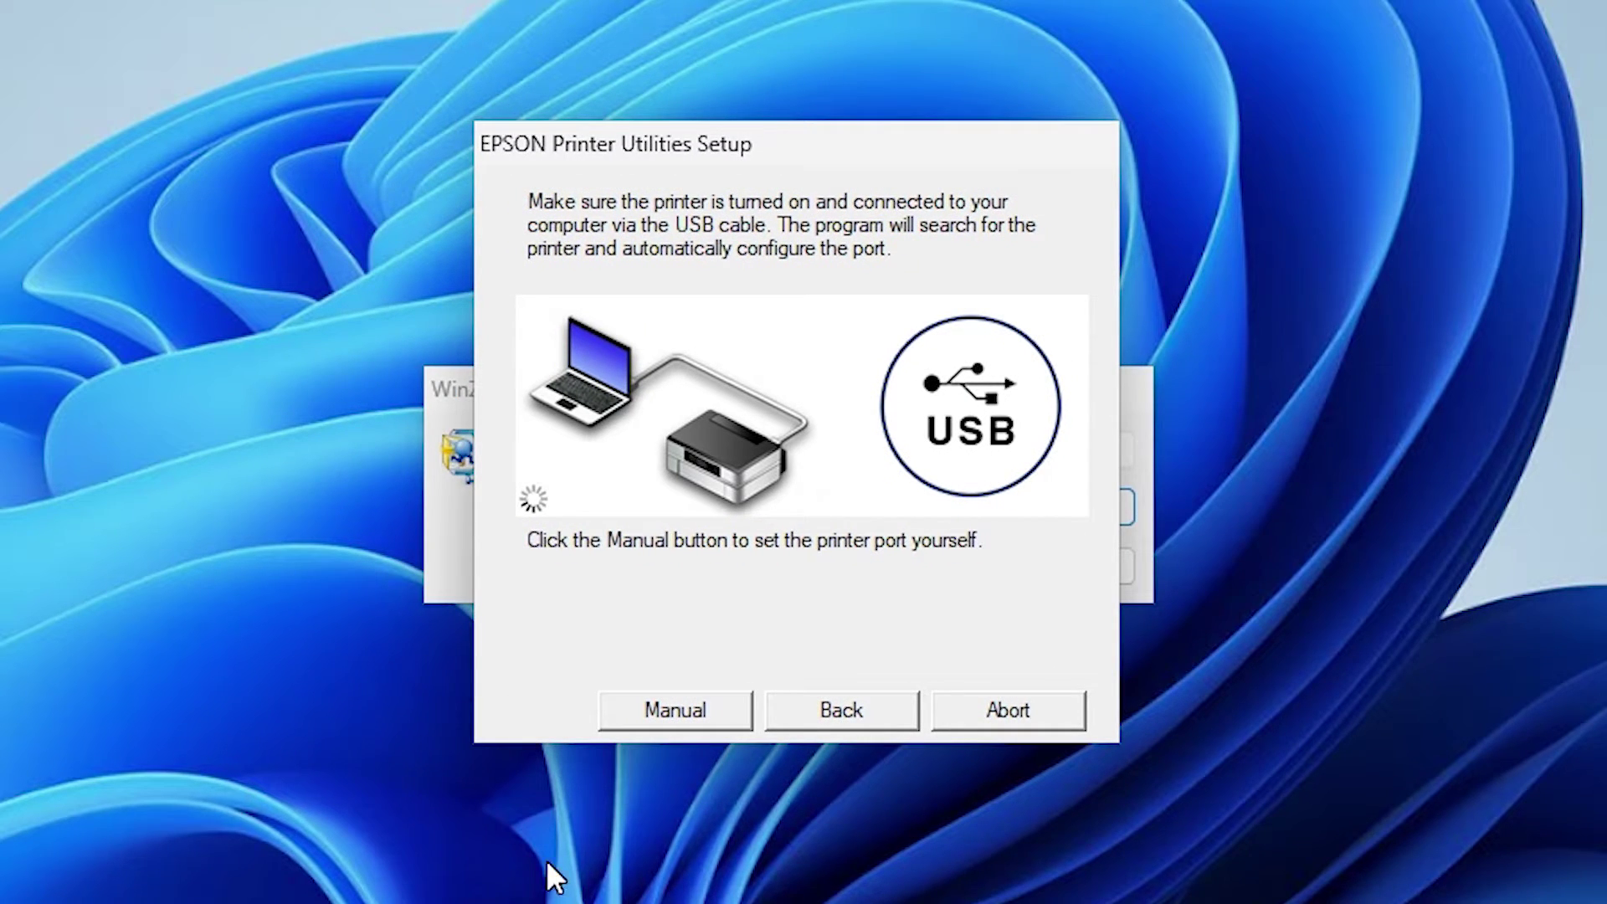
left_click(681, 711)
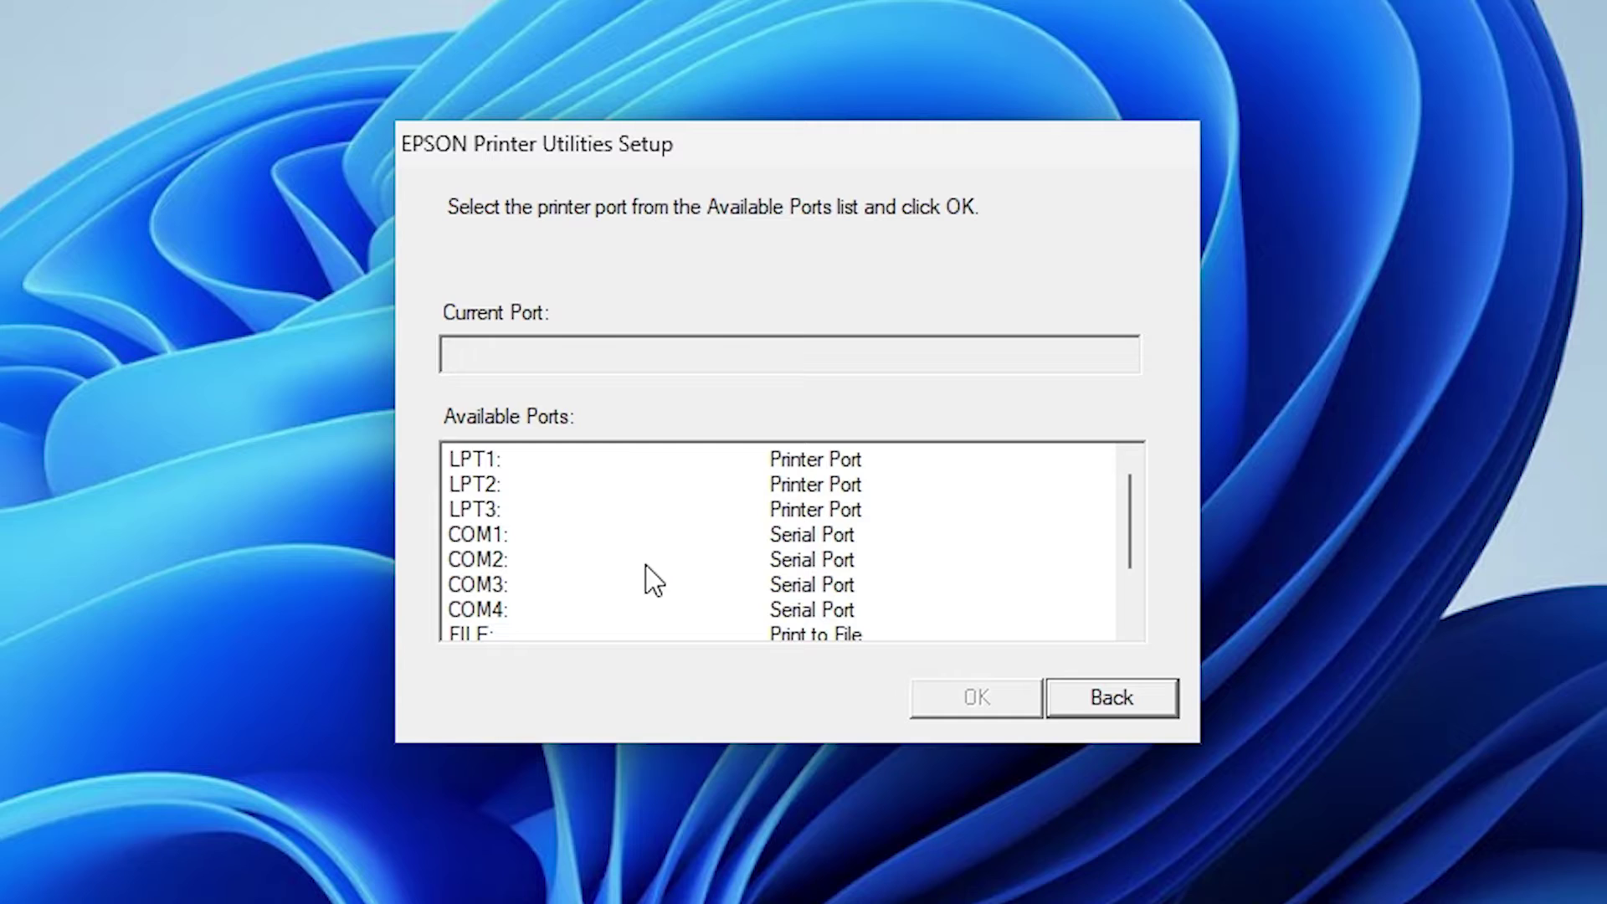
scroll(637, 565, "down", 1)
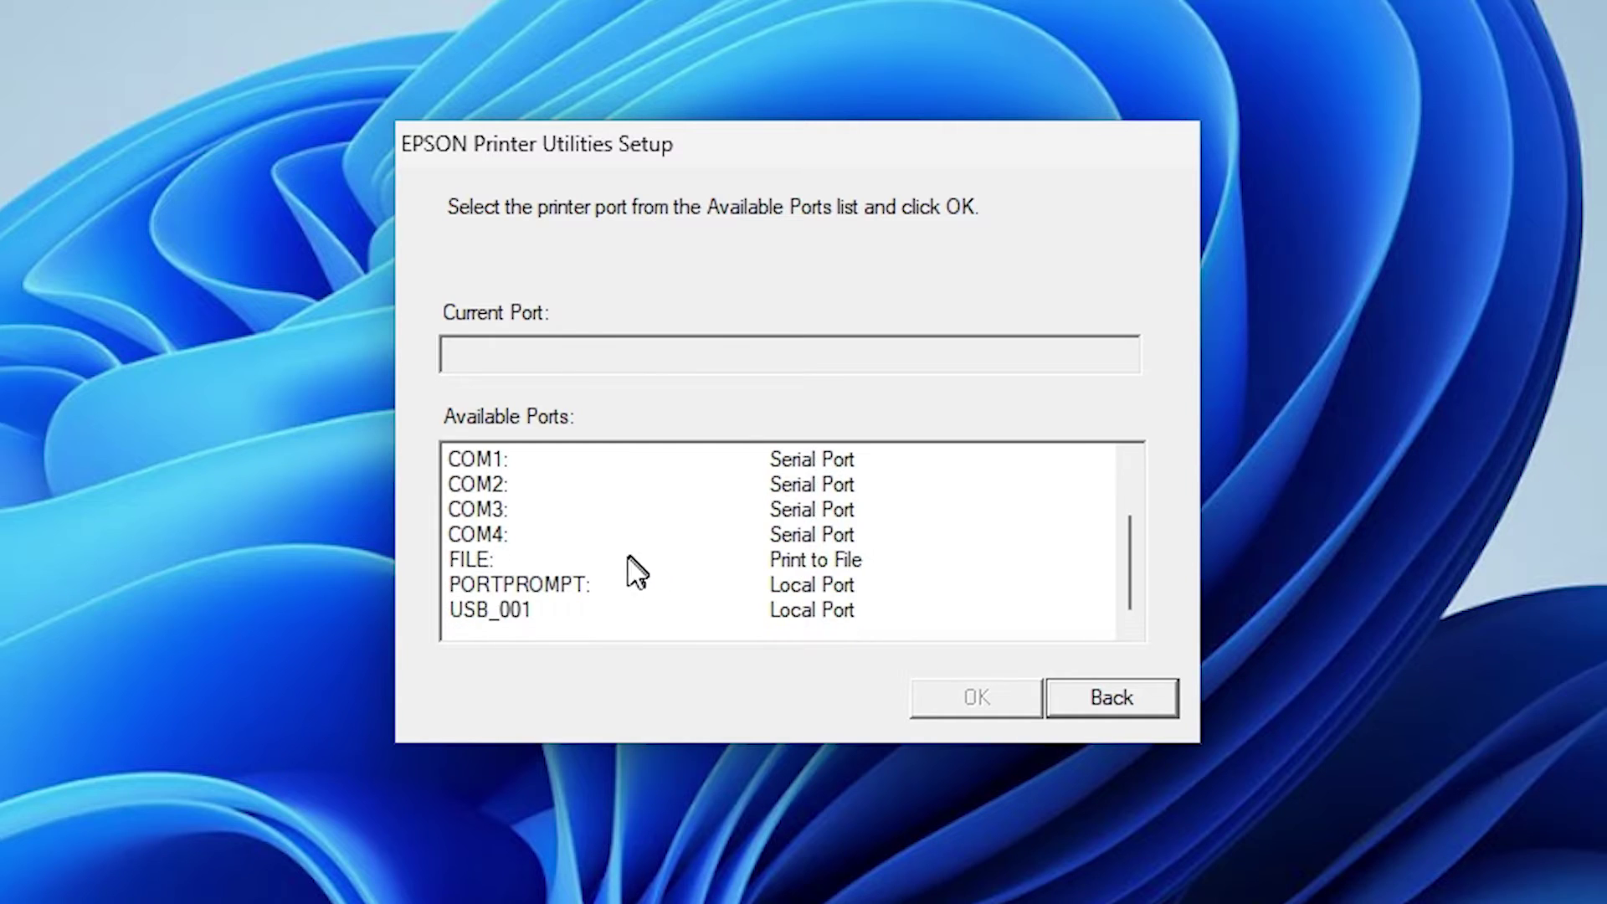
left_click(510, 611)
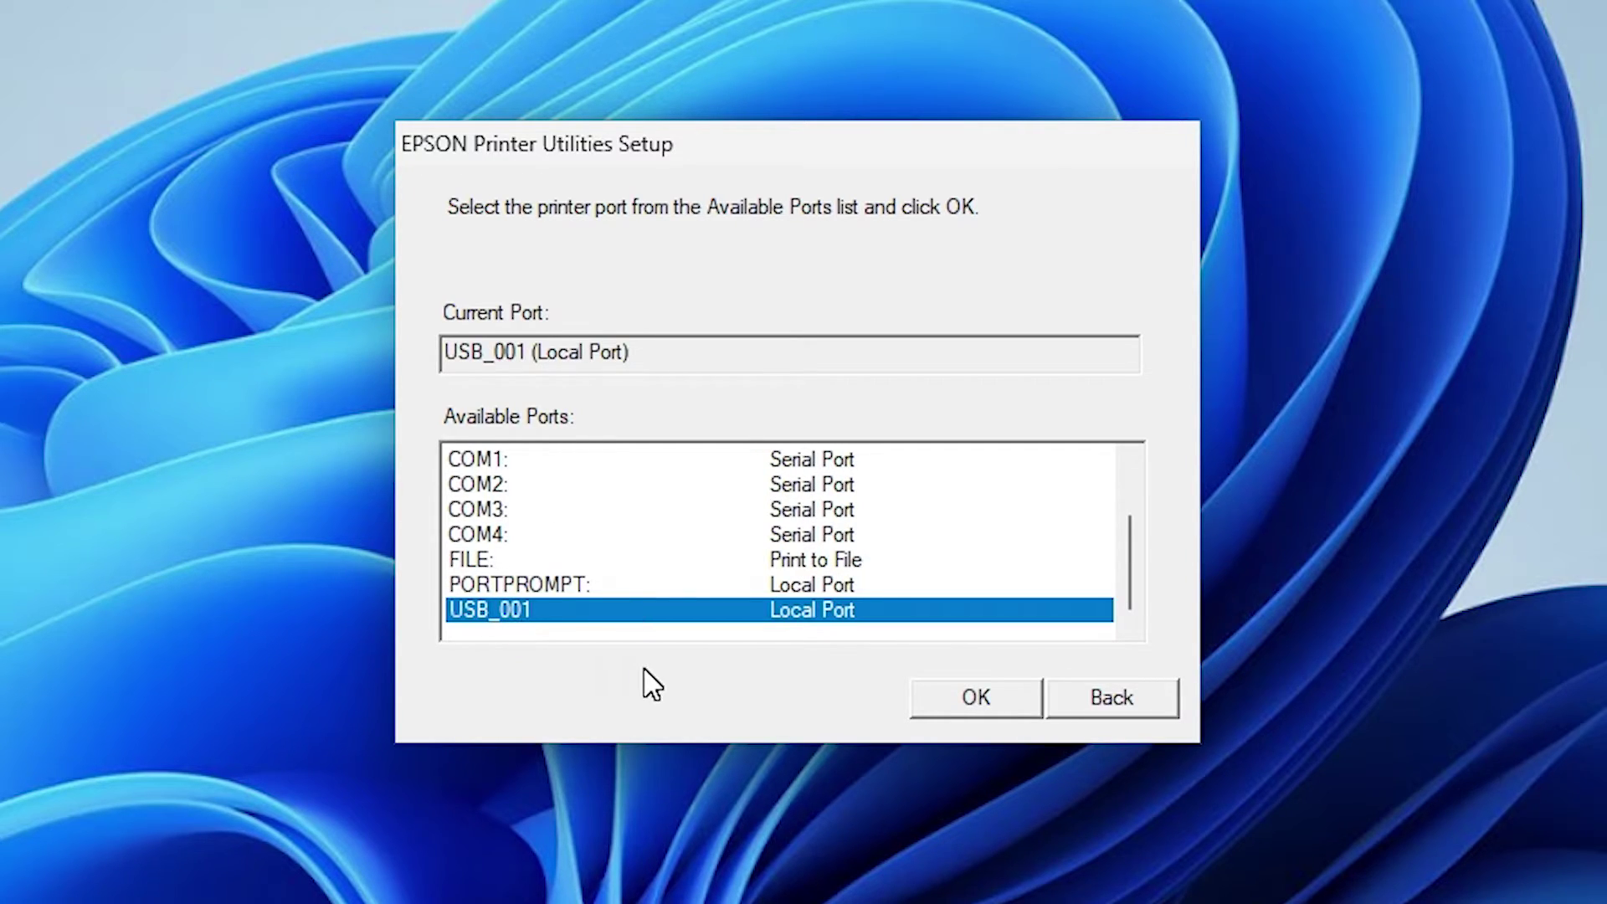
left_click(984, 707)
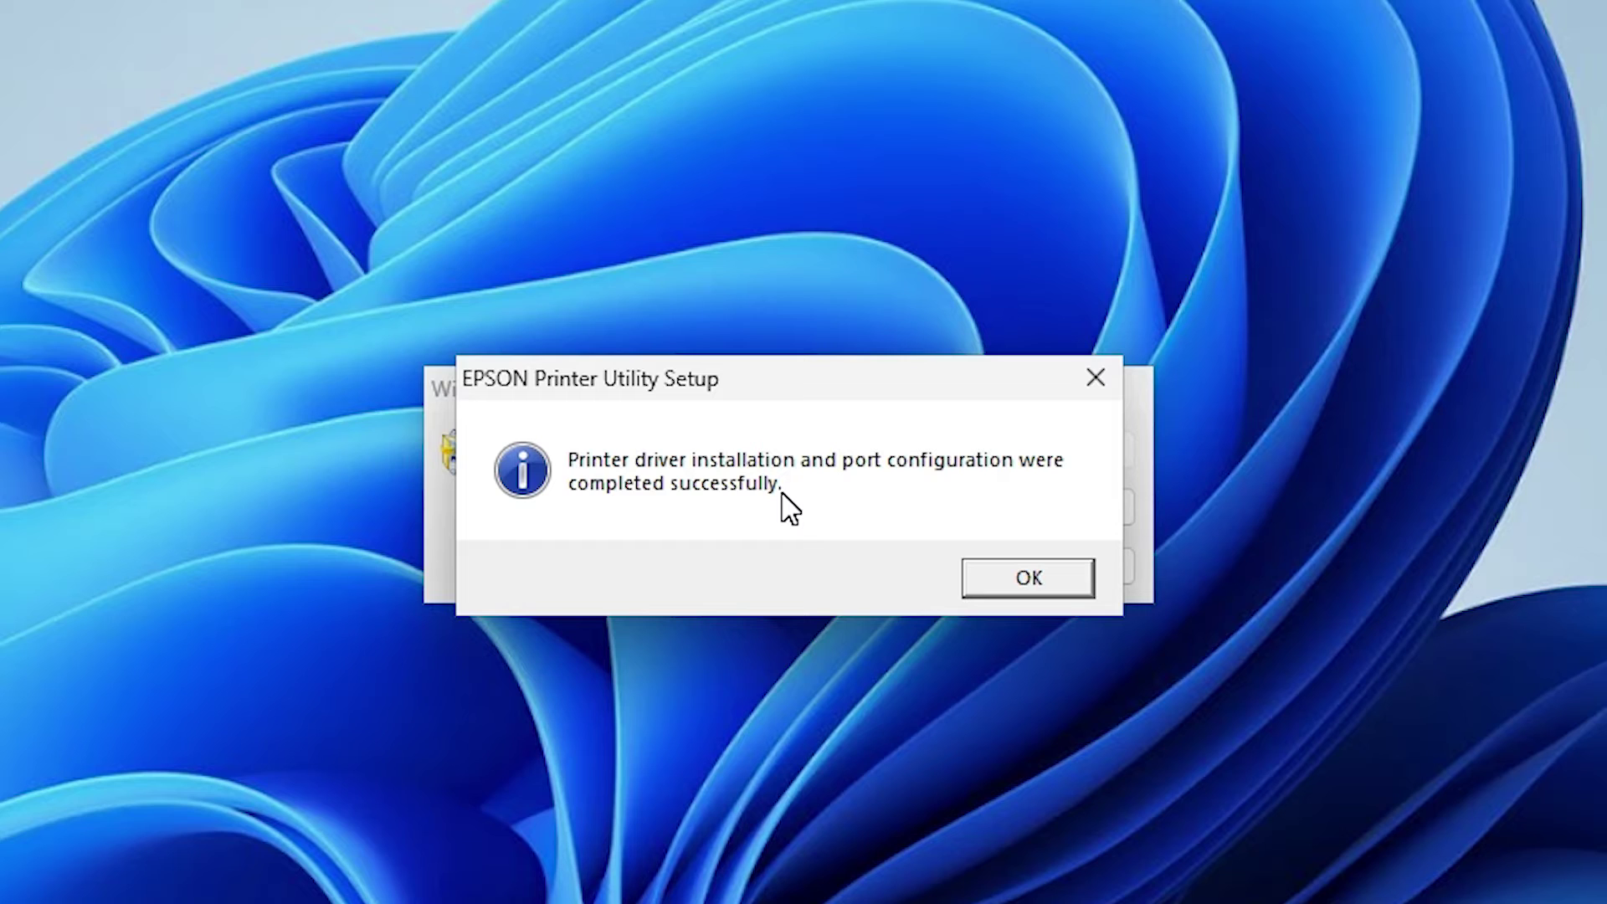
left_click(1076, 580)
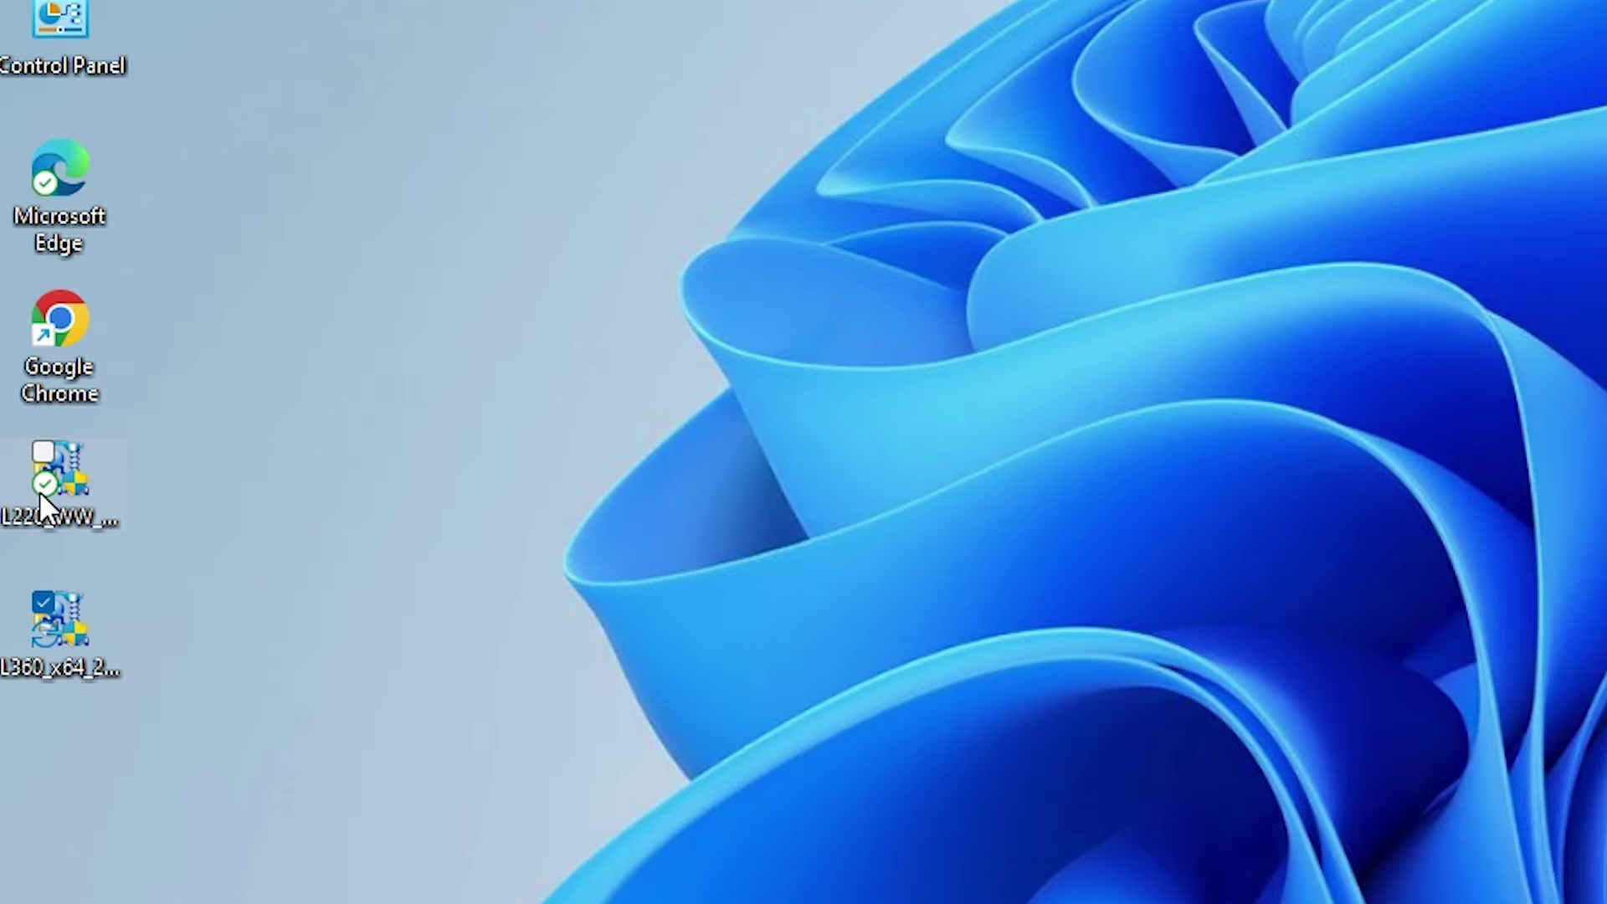
- Run the L220 scanner installer as administrator, accept the EPSON Scan licence, and finish setup
right_click(87, 490)
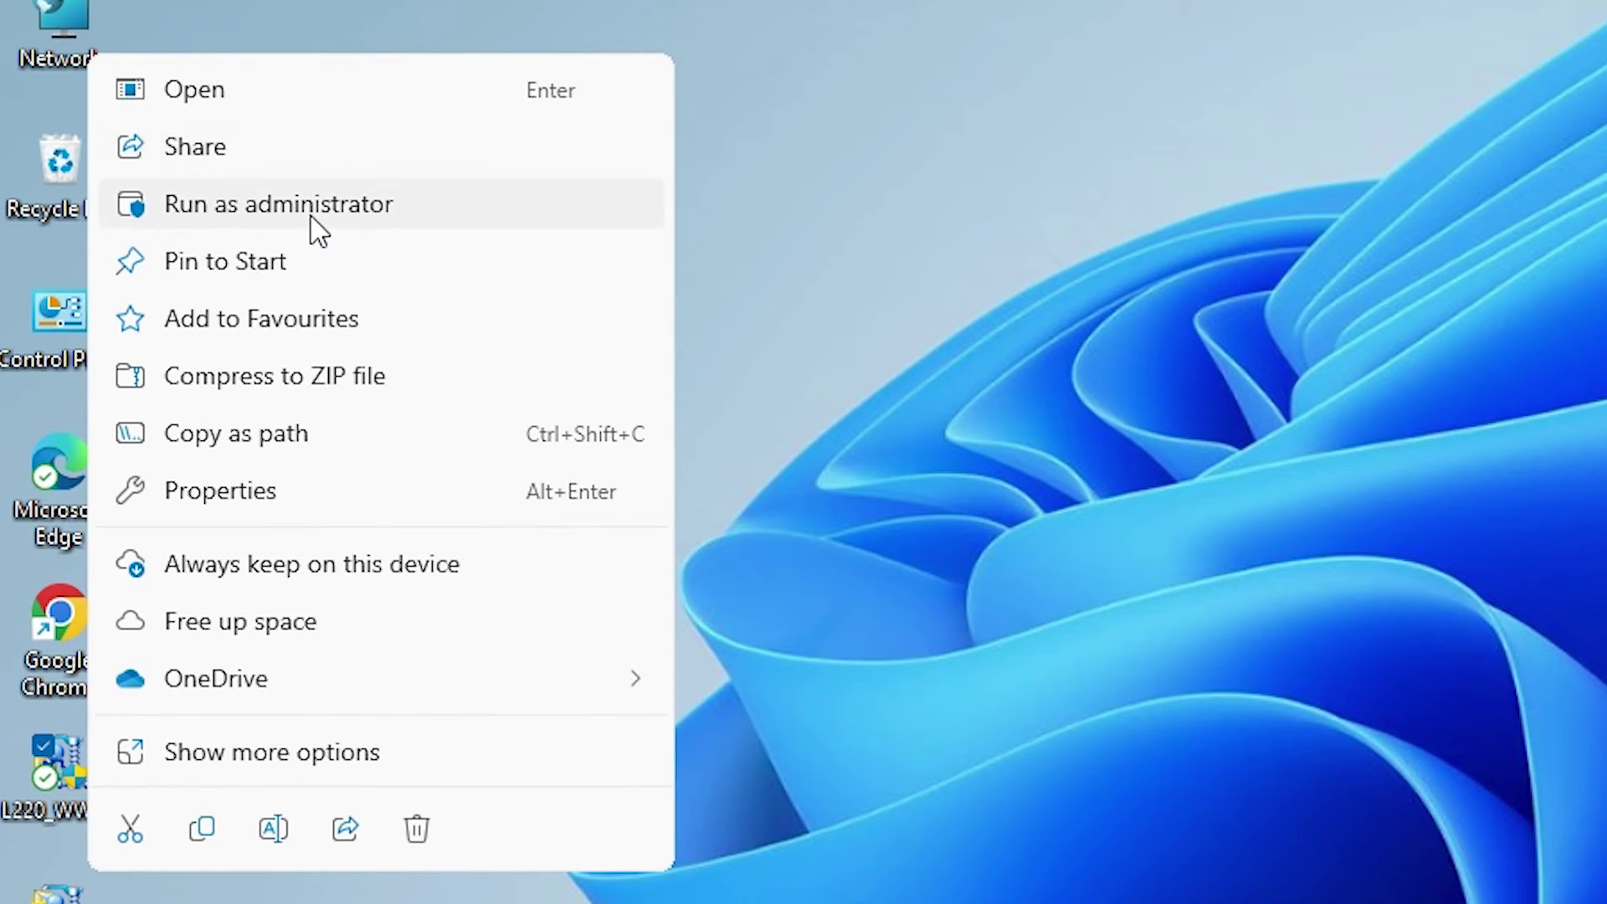
left_click(309, 221)
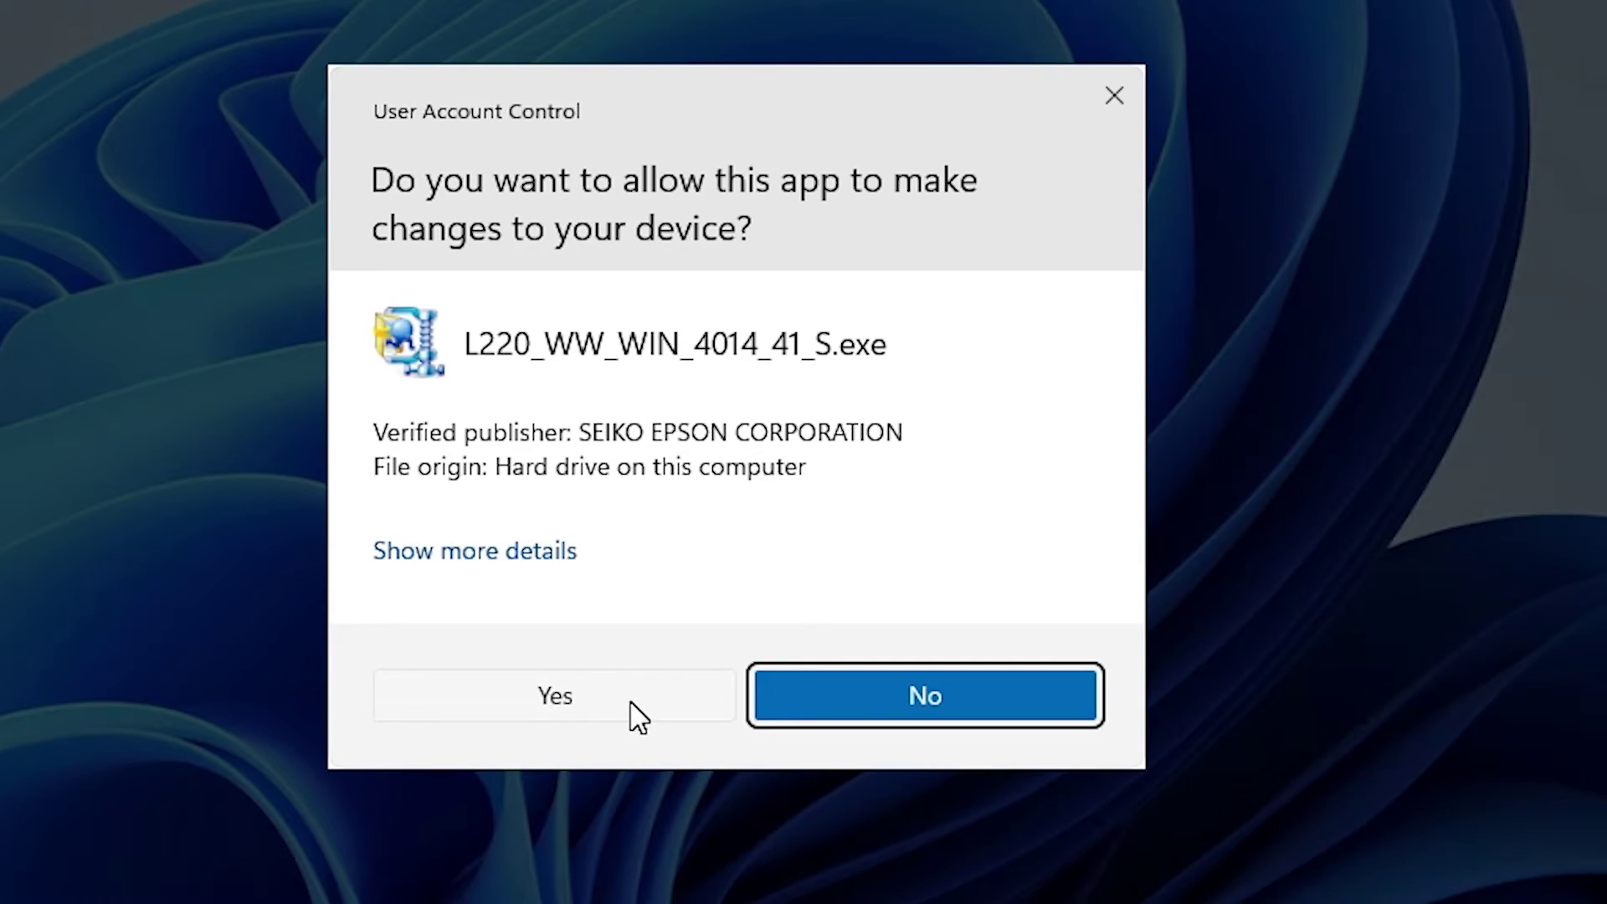
left_click(633, 705)
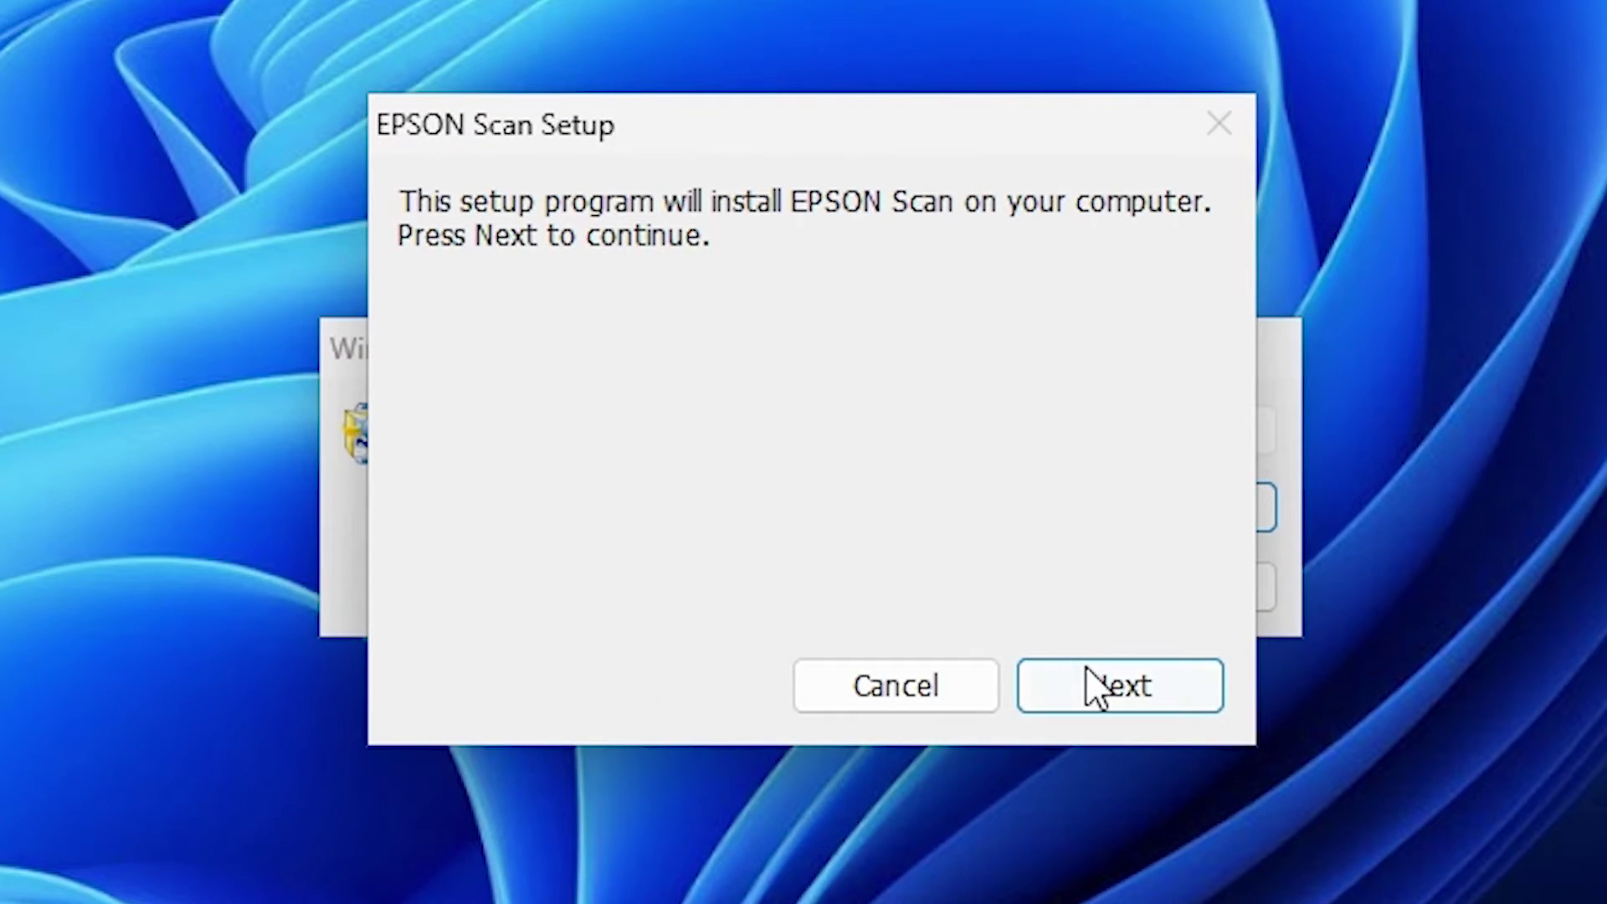
left_click(944, 567)
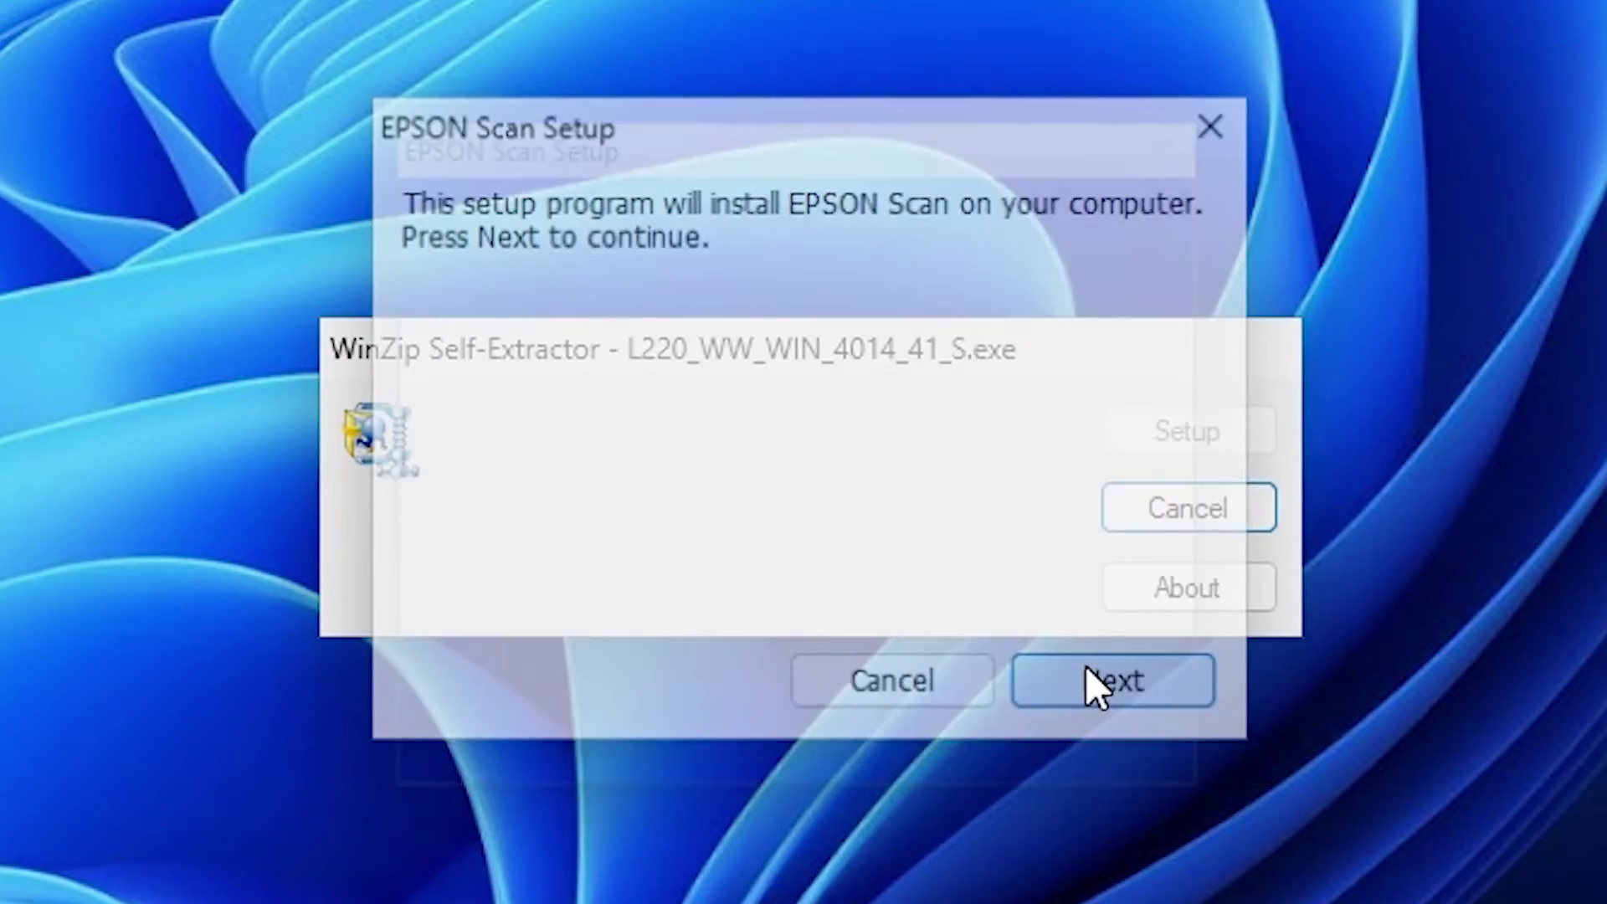
left_click(444, 710)
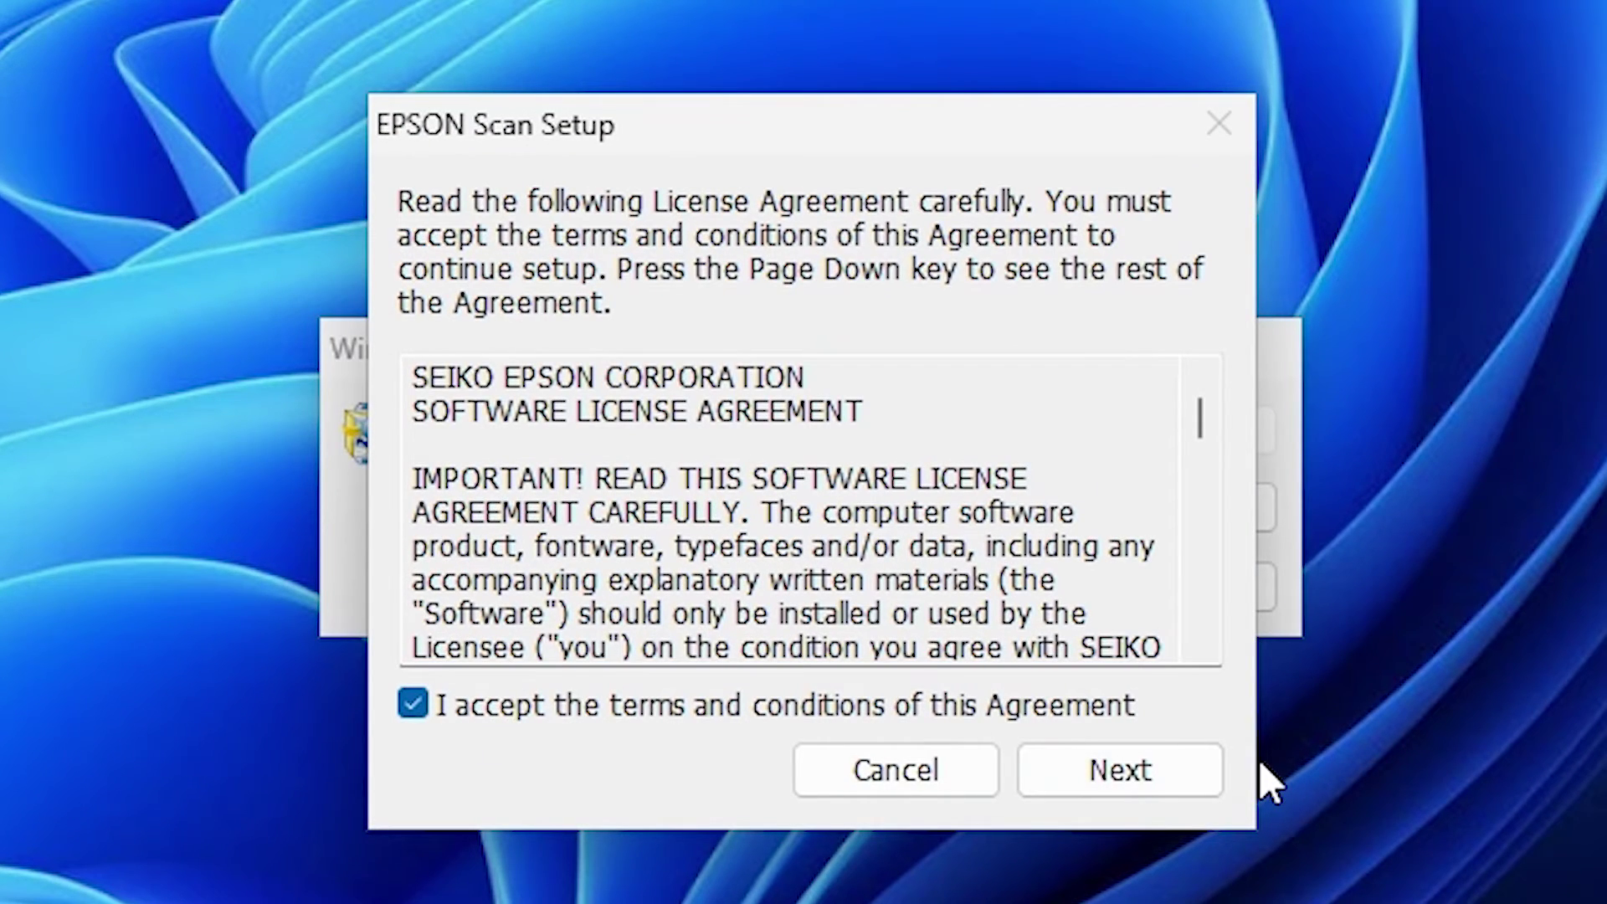
left_click(1095, 749)
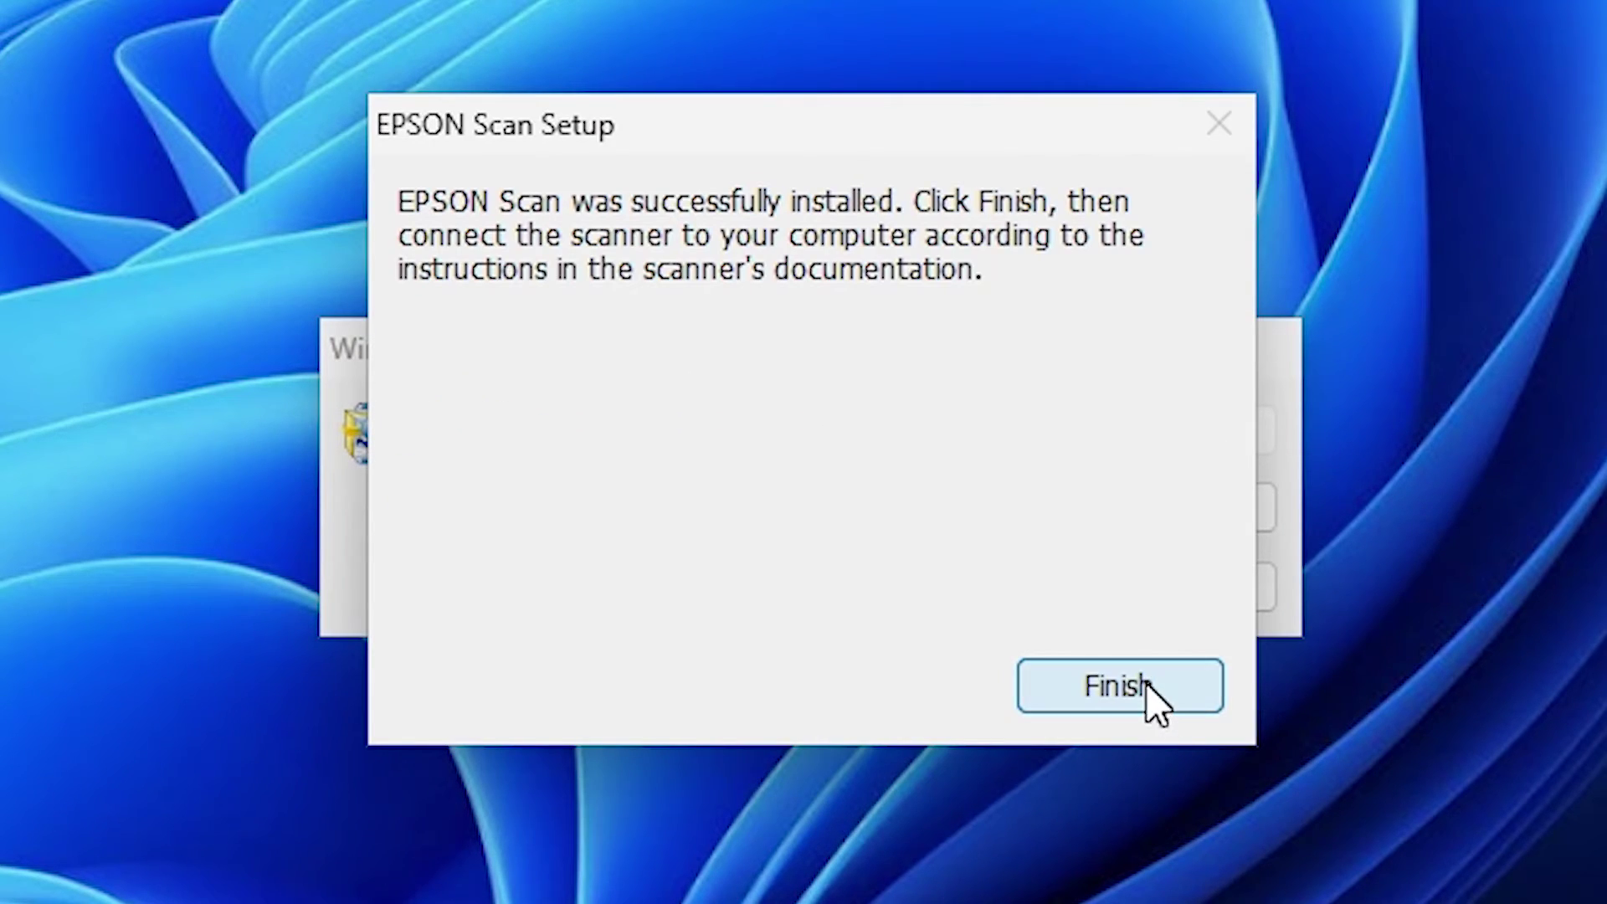
left_click(1147, 682)
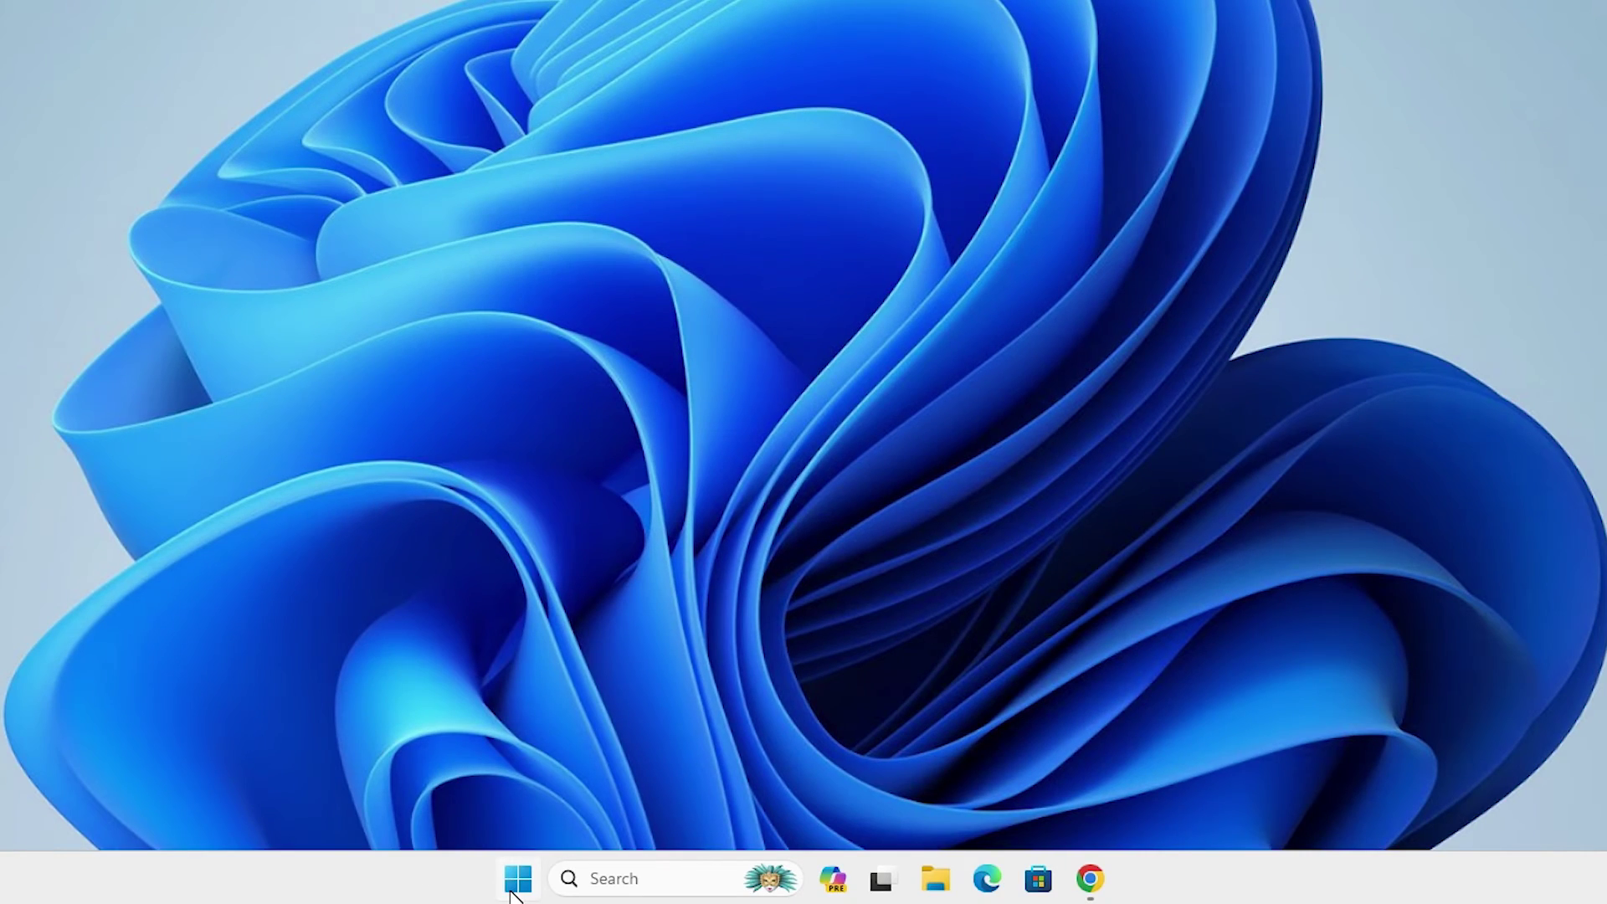
- Restart the PC from the Start menu's power options
left_click(511, 892)
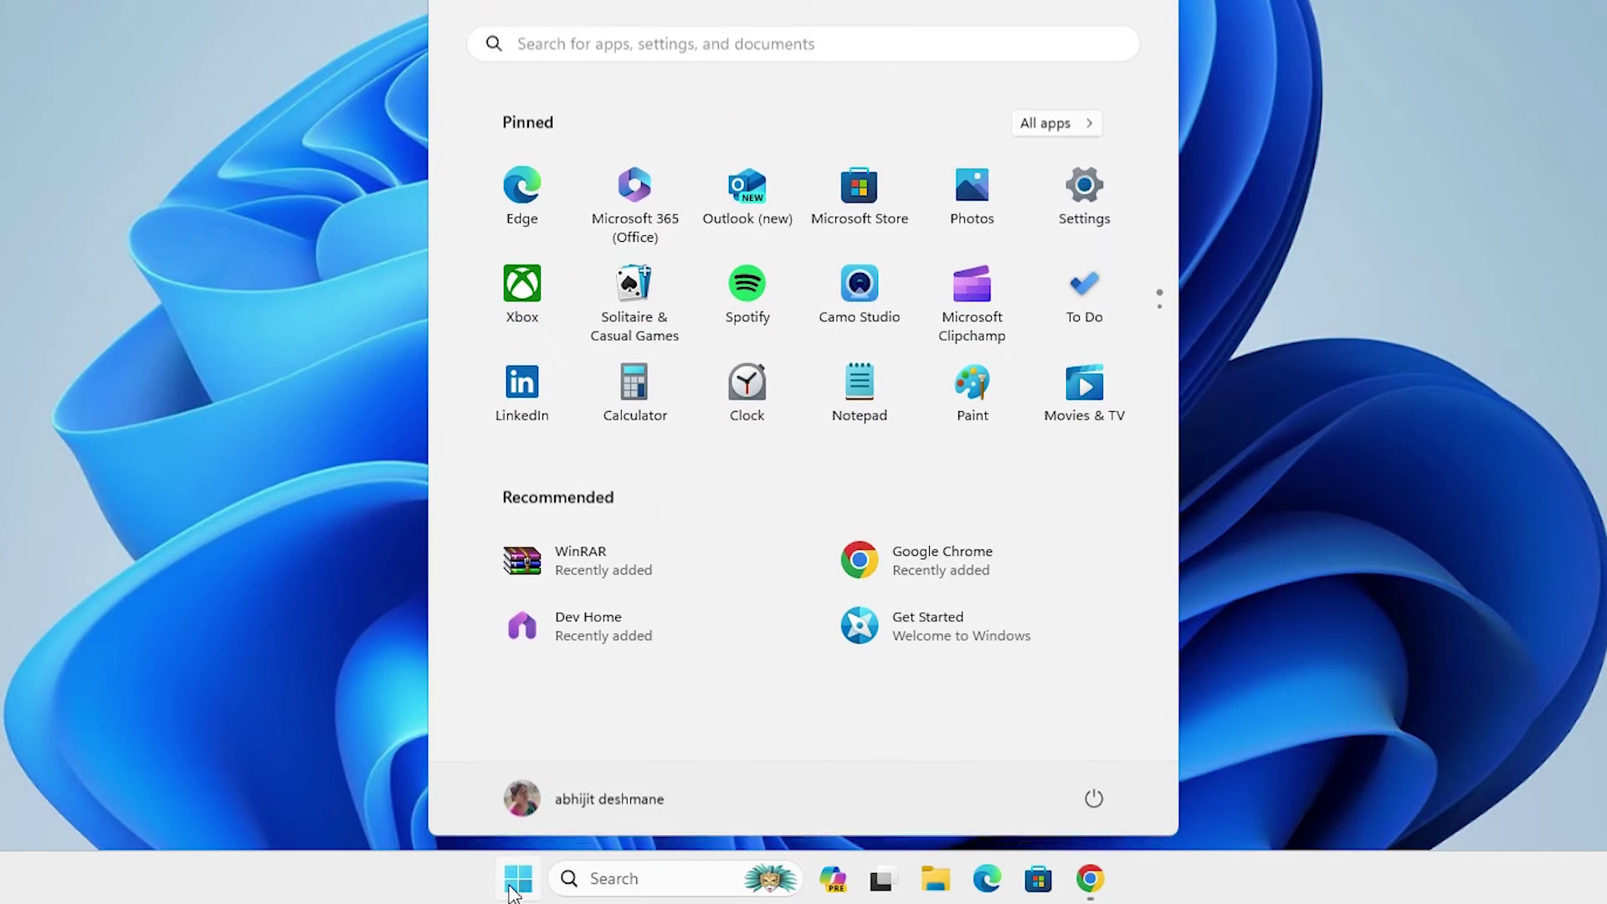
left_click(1096, 800)
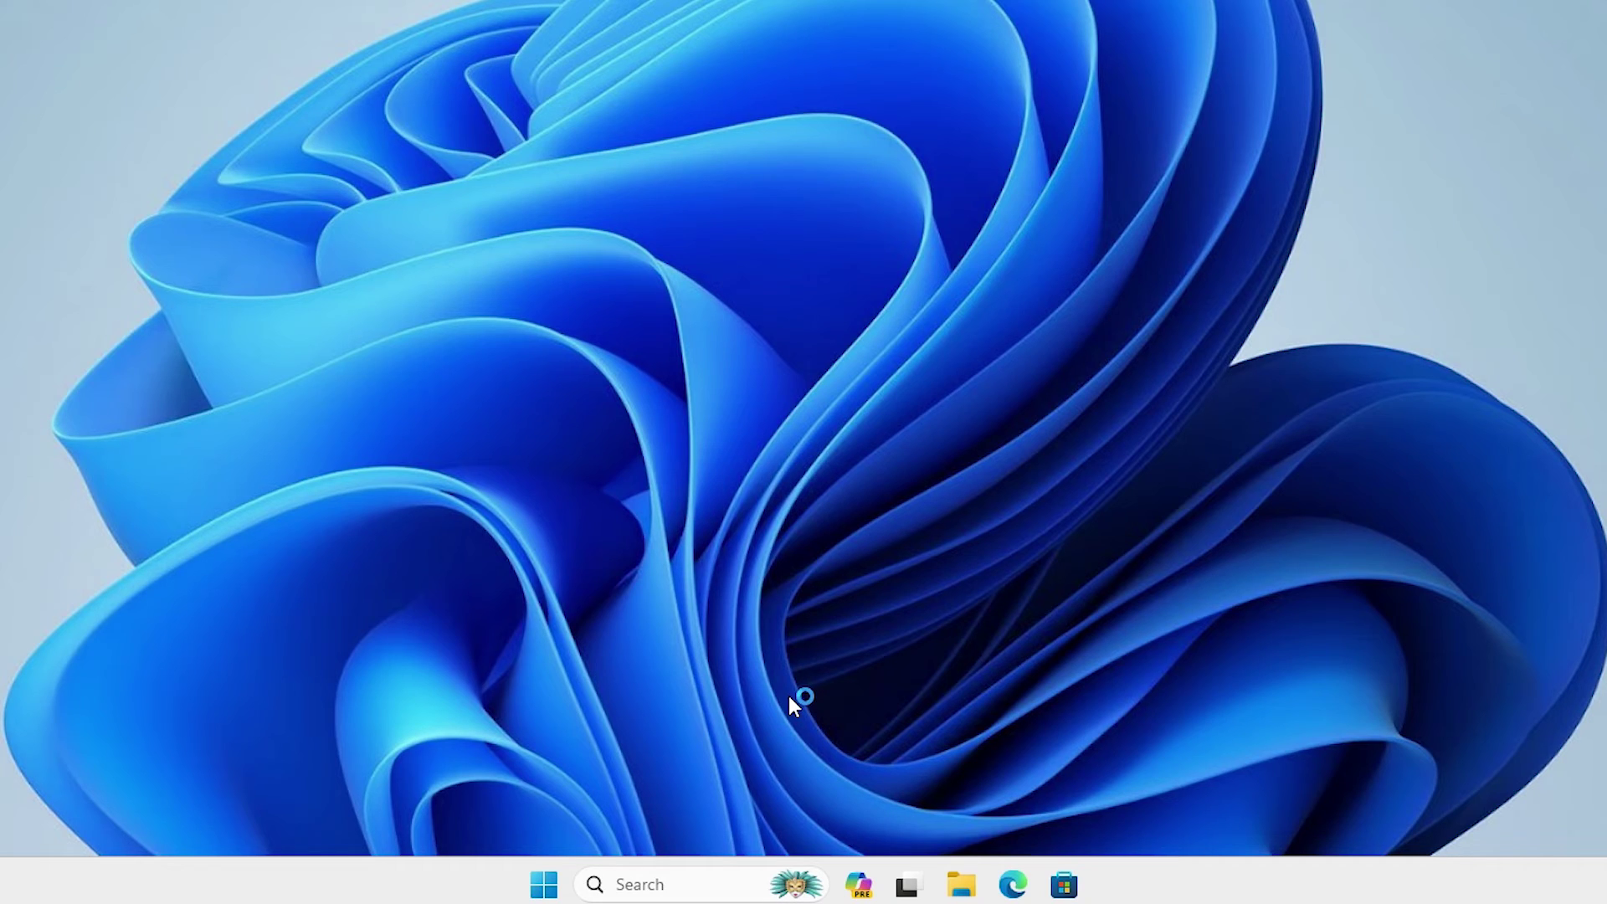
- Search Start for 'pr' and open the Printers & scanners settings page
left_click(545, 883)
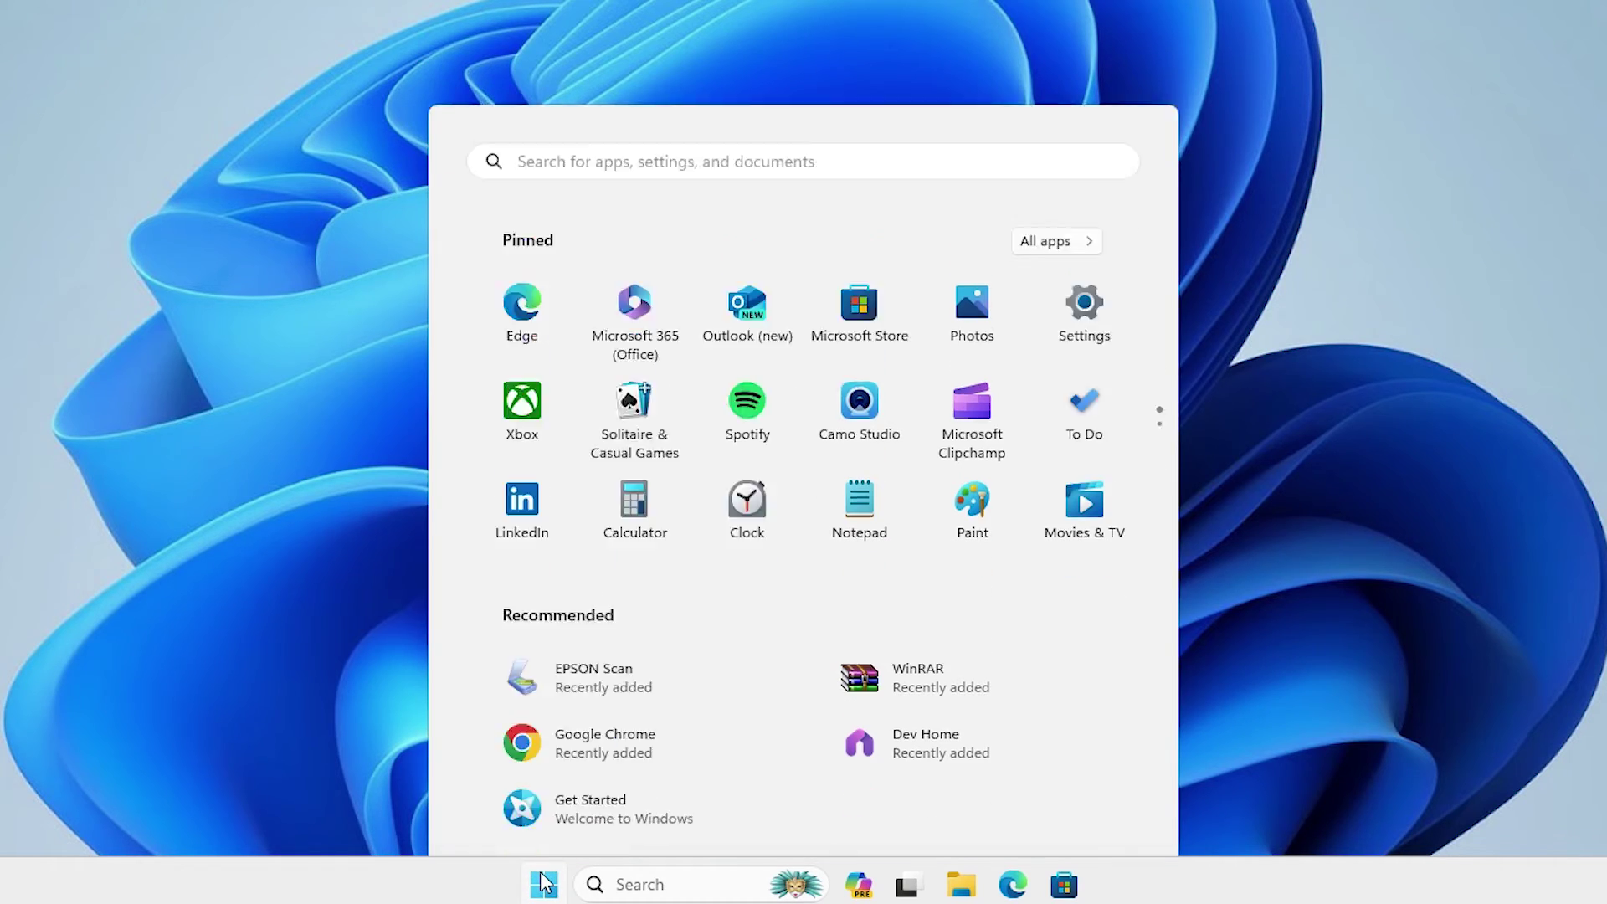
type("pr")
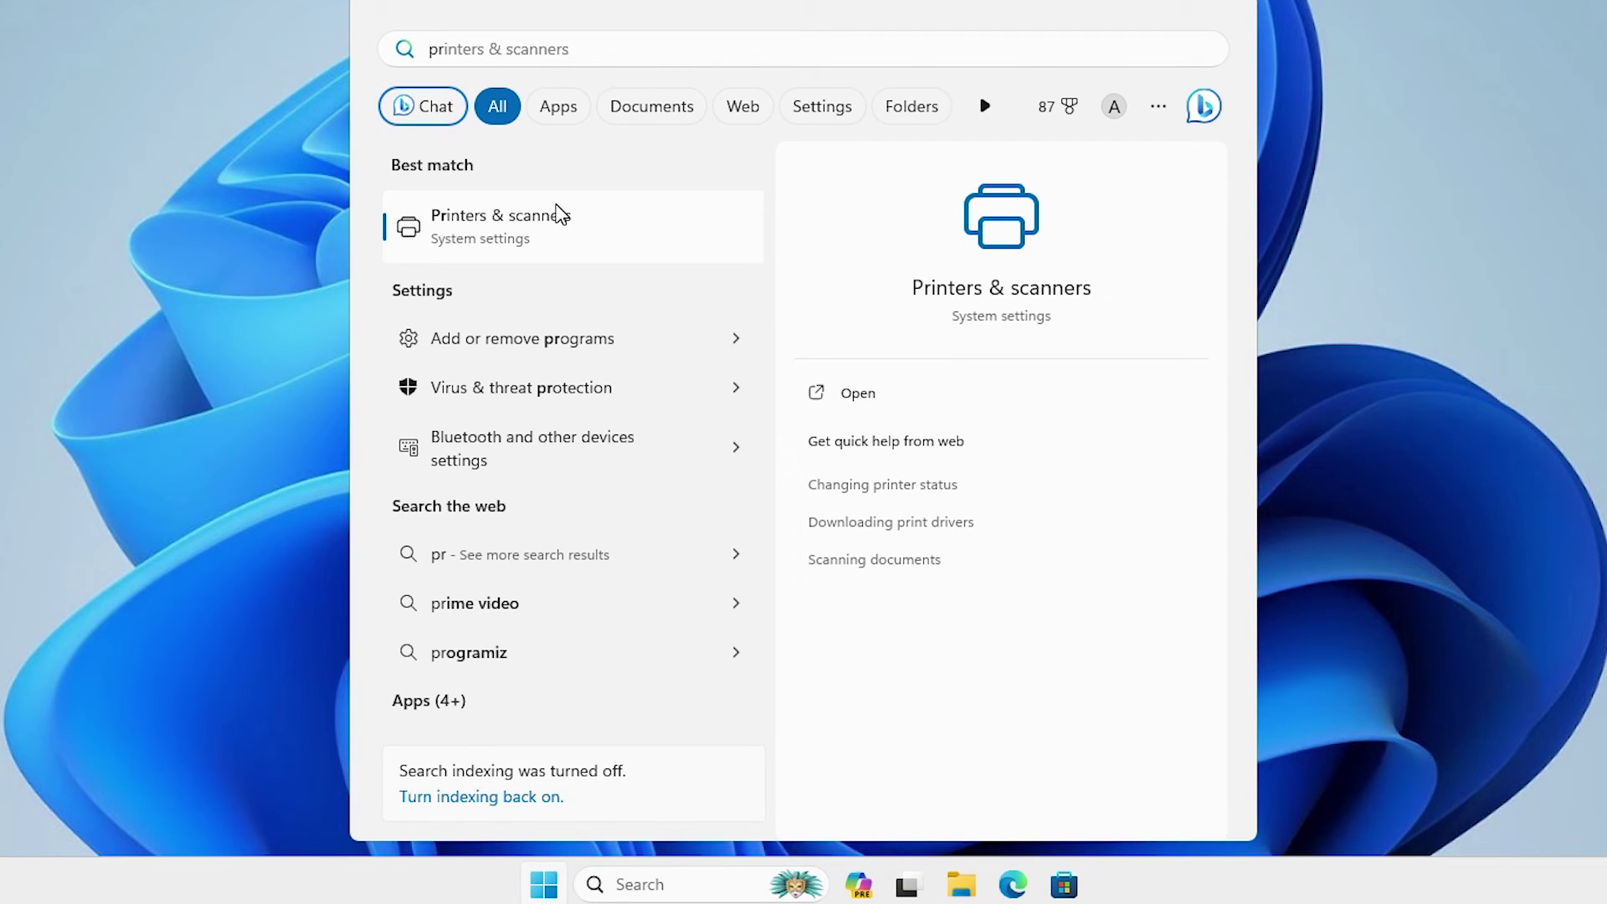
left_click(559, 216)
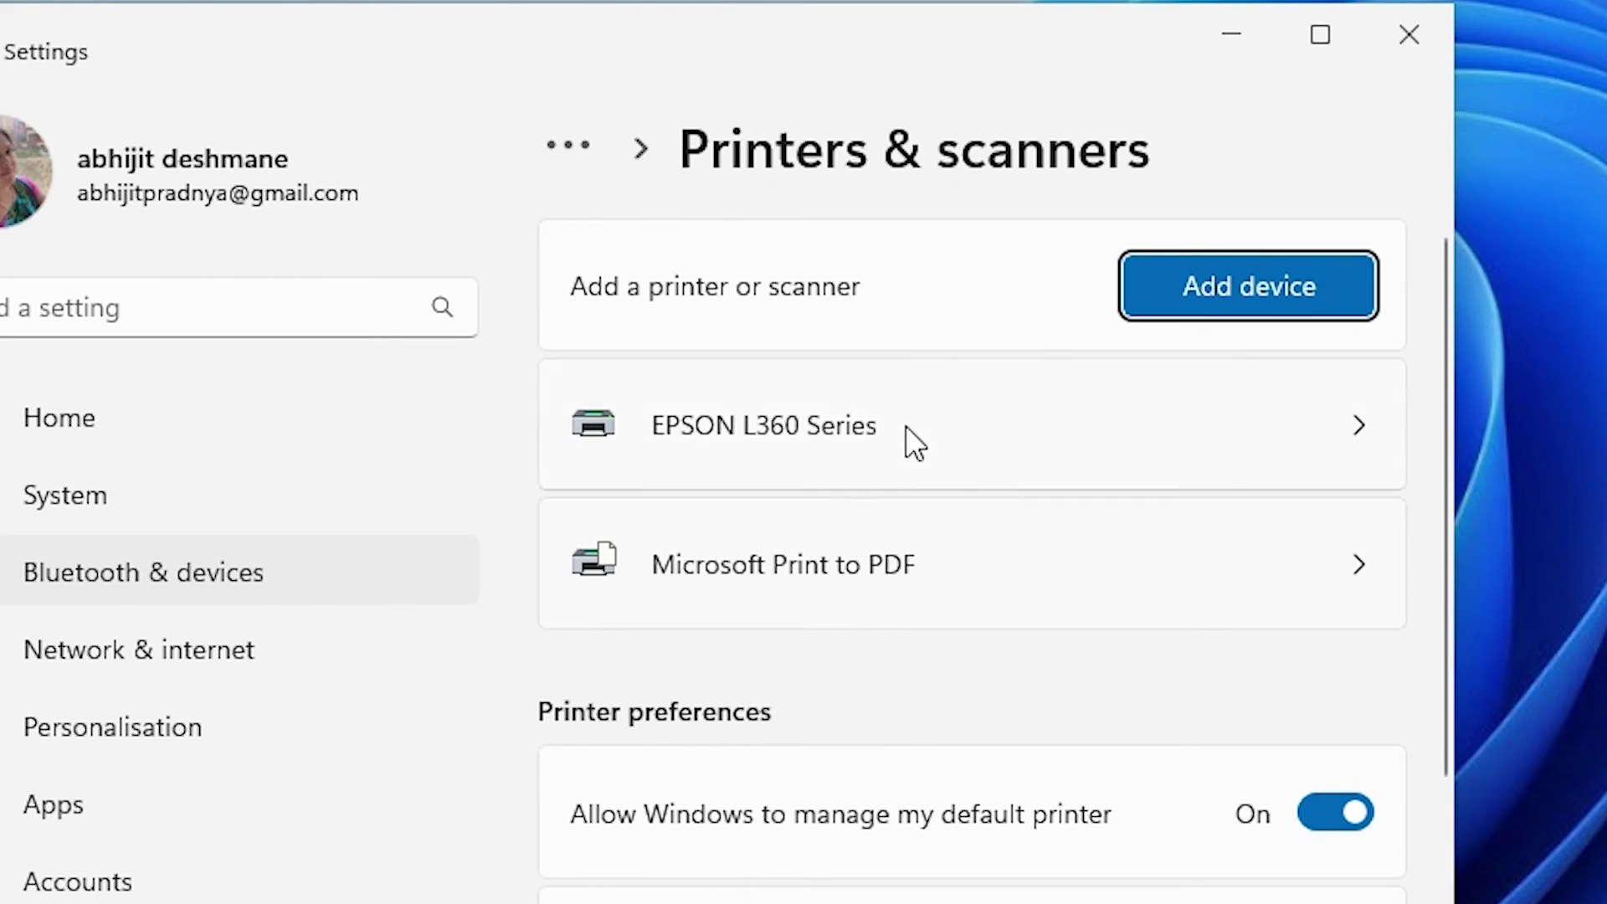